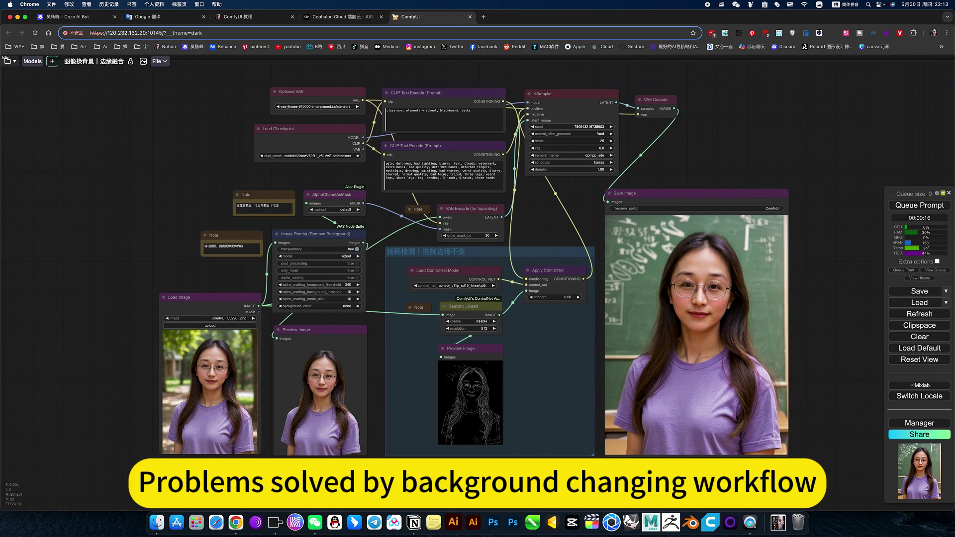
Duplicate the Load Image node holding the original park photo
scroll(301, 390, up, 5)
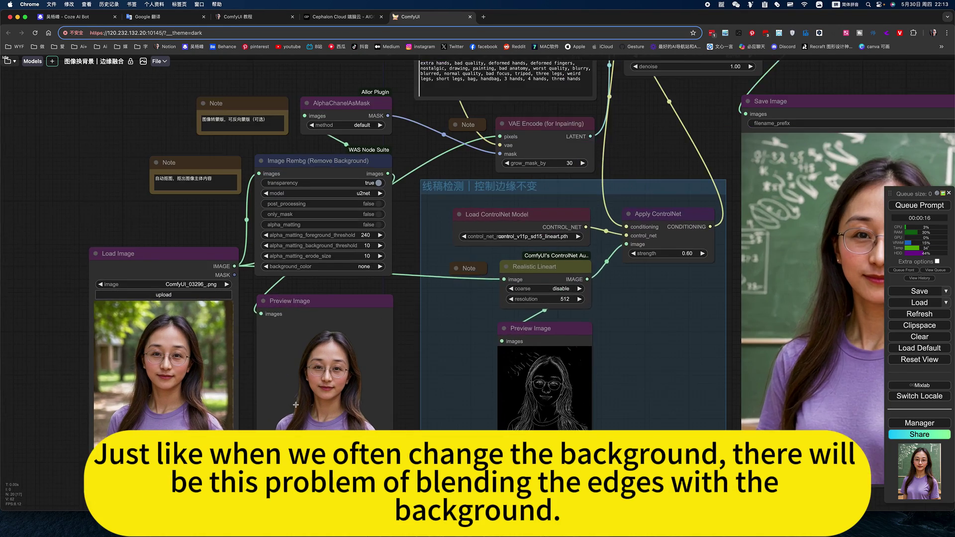
scroll(299, 397, up, 3)
scroll(295, 404, up, 3)
scroll(296, 405, up, 3)
scroll(296, 404, up, 2)
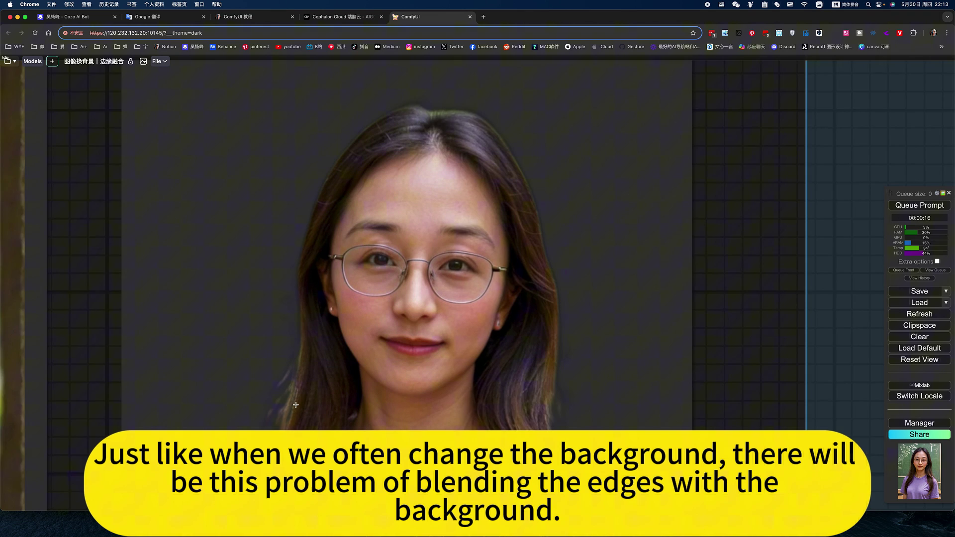
scroll(296, 405, up, 2)
scroll(297, 406, up, 2)
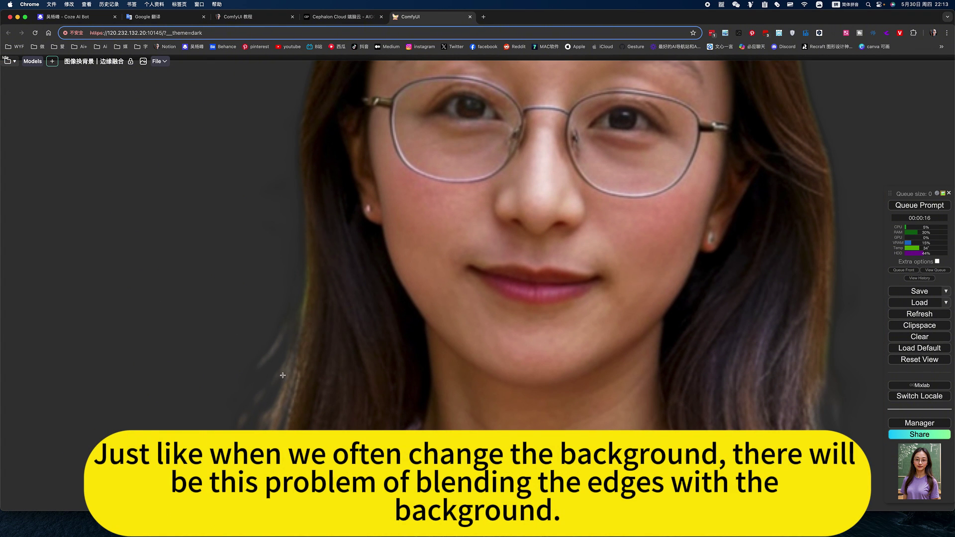
scroll(296, 379, down, 4)
scroll(296, 379, down, 5)
scroll(296, 379, down, 2)
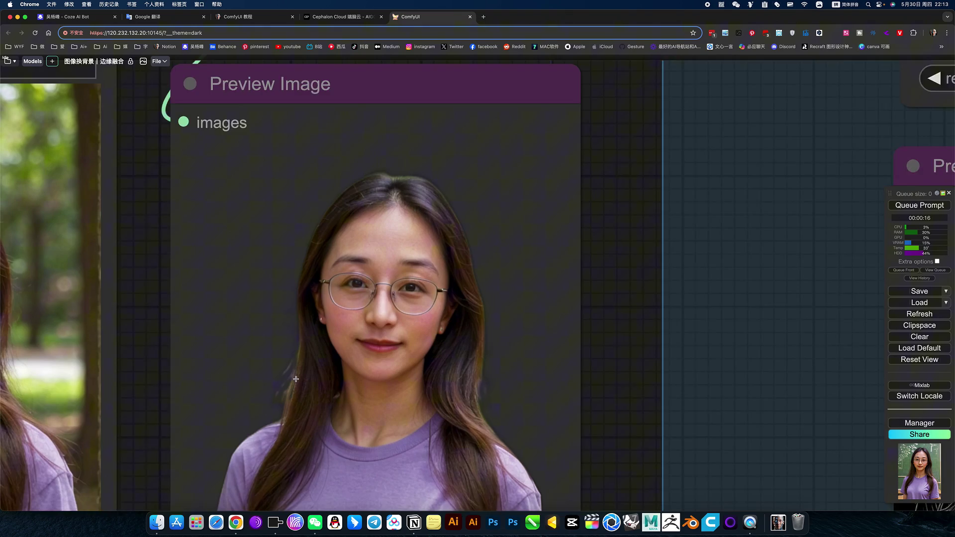
scroll(296, 379, down, 3)
scroll(296, 379, down, 5)
scroll(284, 328, down, 3)
scroll(269, 274, down, 3)
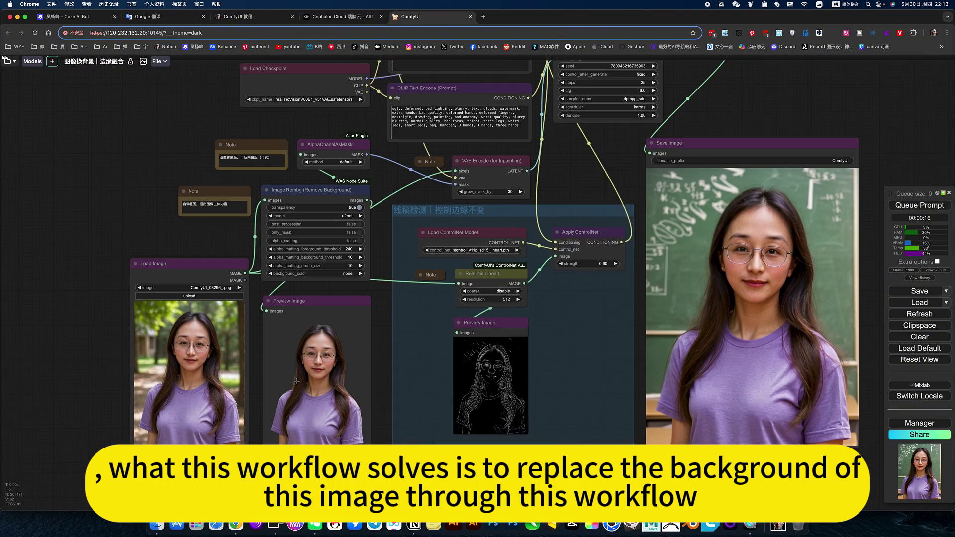
scroll(254, 209, down, 2)
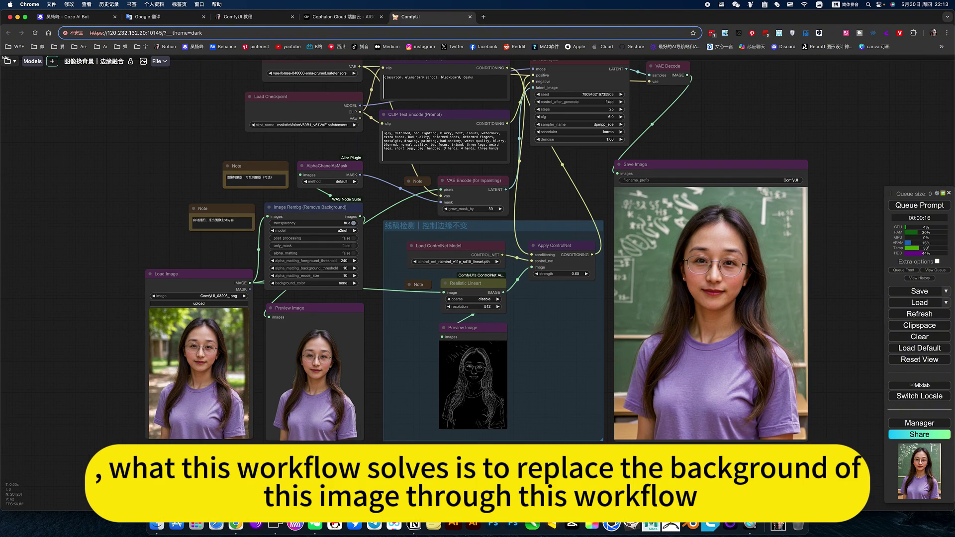
drag(576, 417, 530, 433)
drag(502, 217, 454, 225)
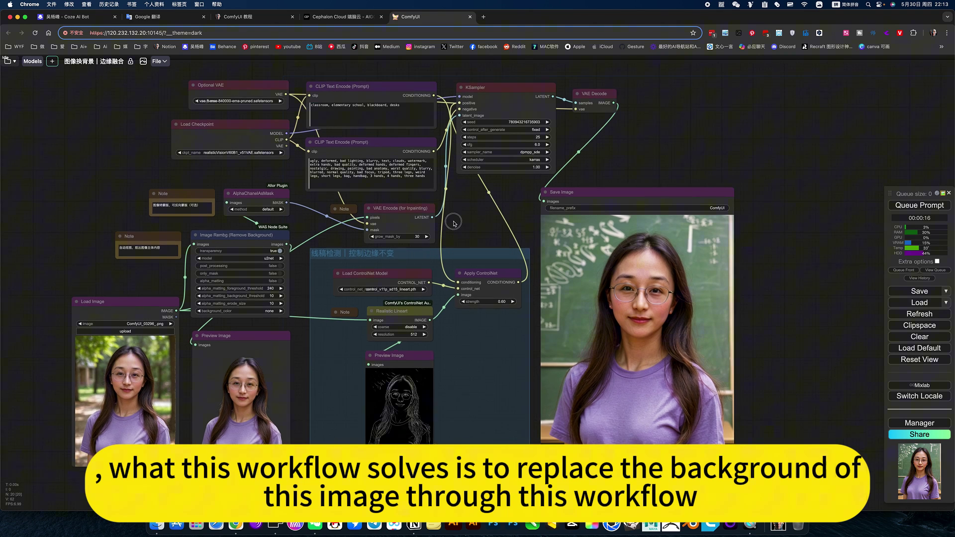
click(126, 412)
scroll(653, 257, down, 1)
key(ctrl+c)
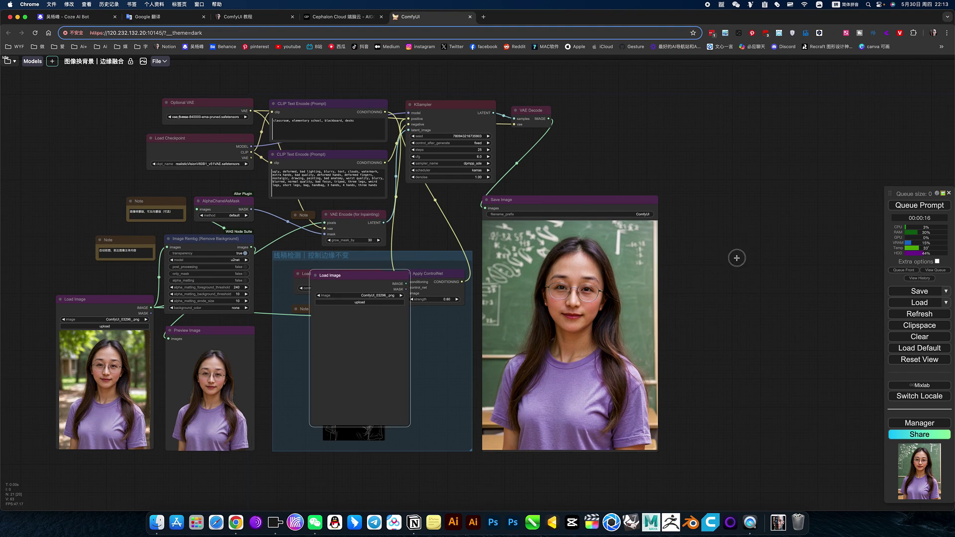
key(ctrl+v)
Place the photo copy beside Save Image and enlarge it to match the result
drag(722, 203, 658, 187)
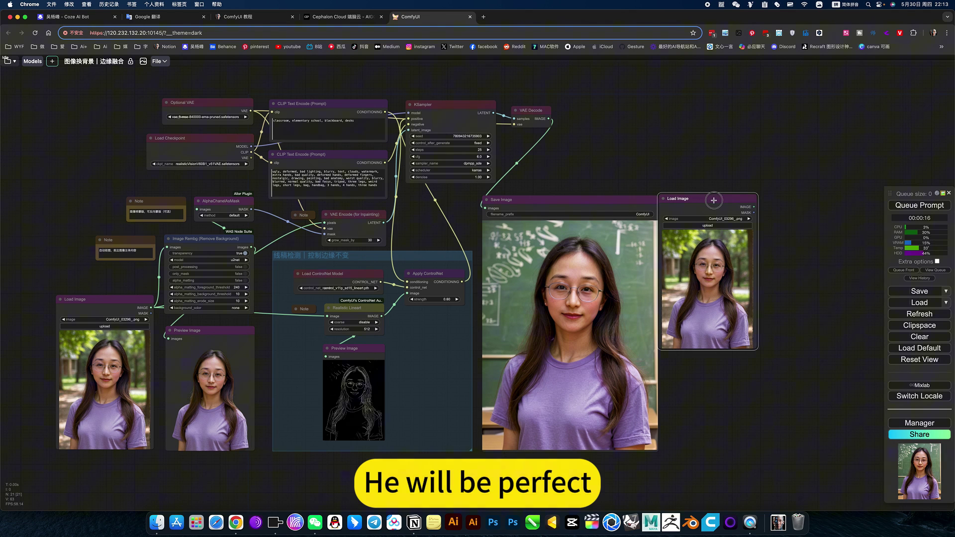
drag(718, 356, 609, 368)
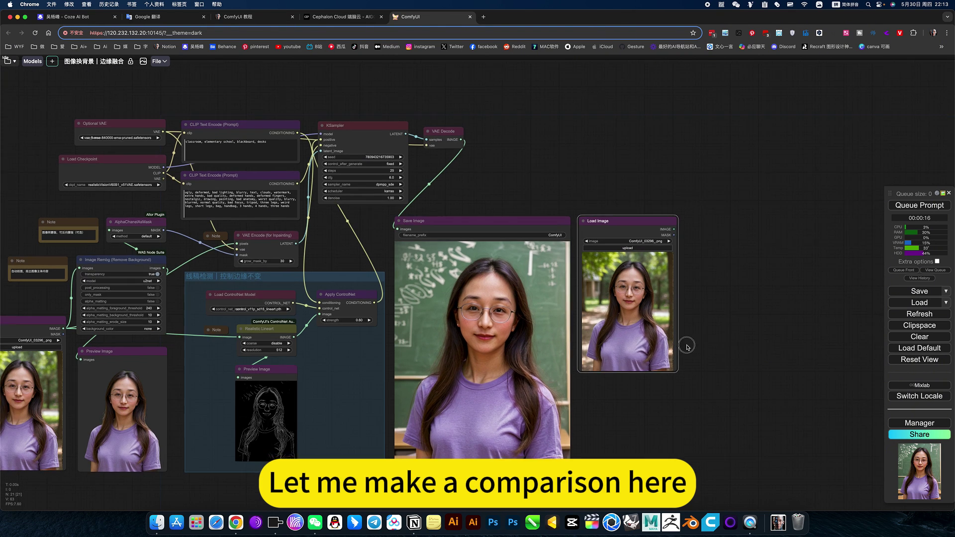
drag(690, 414, 729, 465)
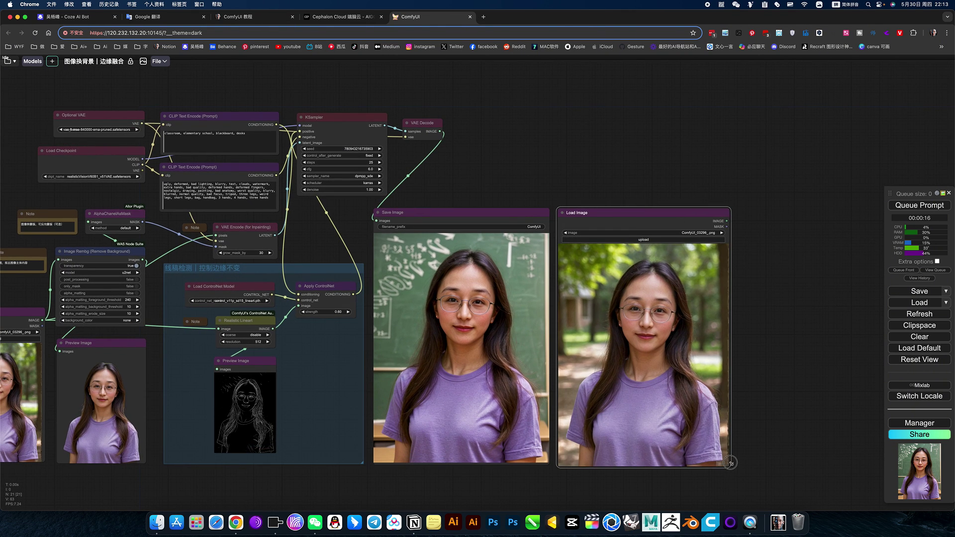
click(685, 486)
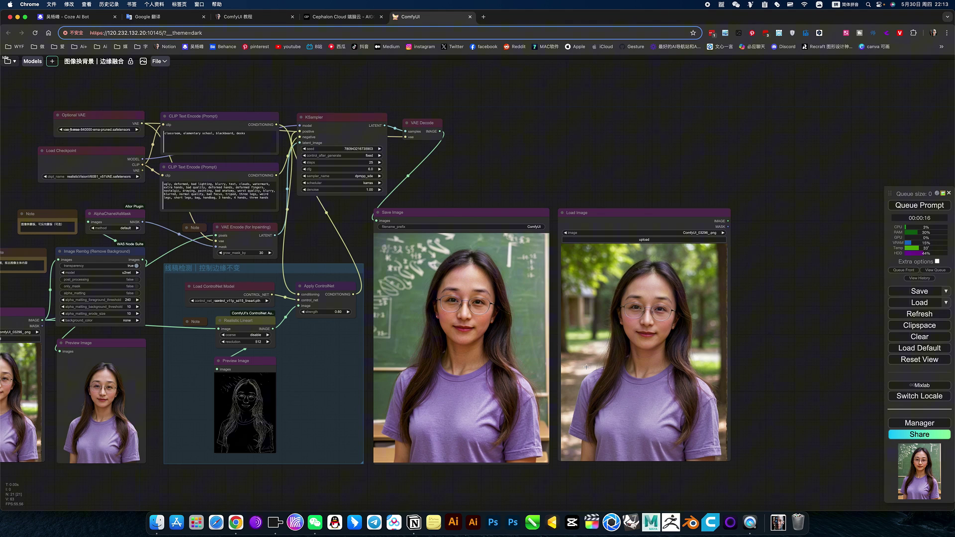
Zoom in to compare the classroom portrait against the original photo
scroll(586, 367, up, 4)
scroll(602, 378, up, 4)
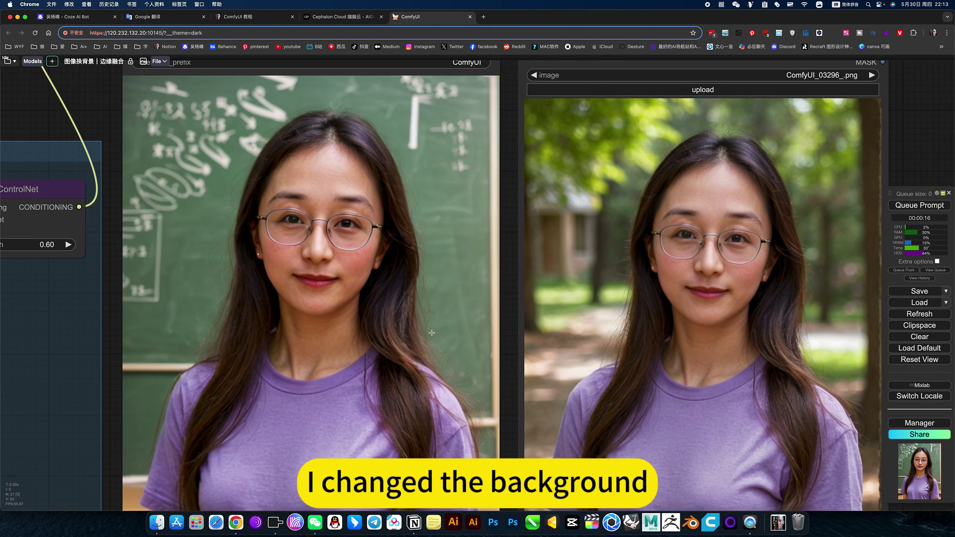
scroll(425, 328, up, 2)
scroll(422, 326, up, 4)
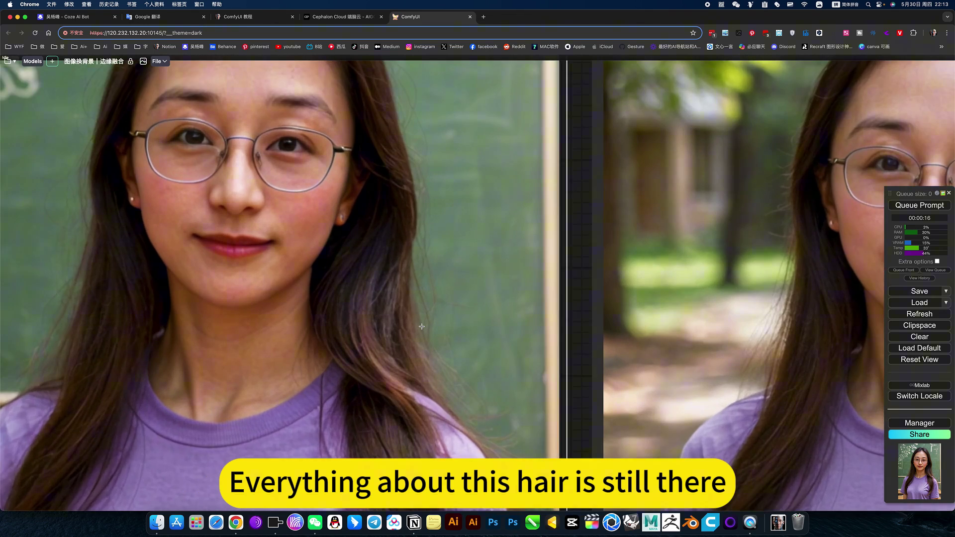
scroll(421, 326, up, 4)
scroll(450, 288, up, 3)
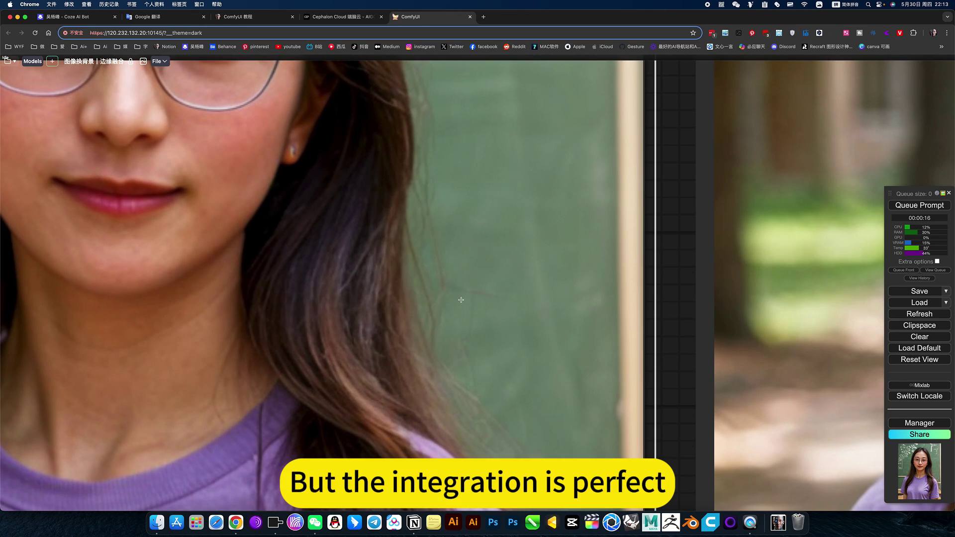
scroll(434, 300, down, 3)
scroll(430, 314, down, 3)
scroll(426, 326, down, 3)
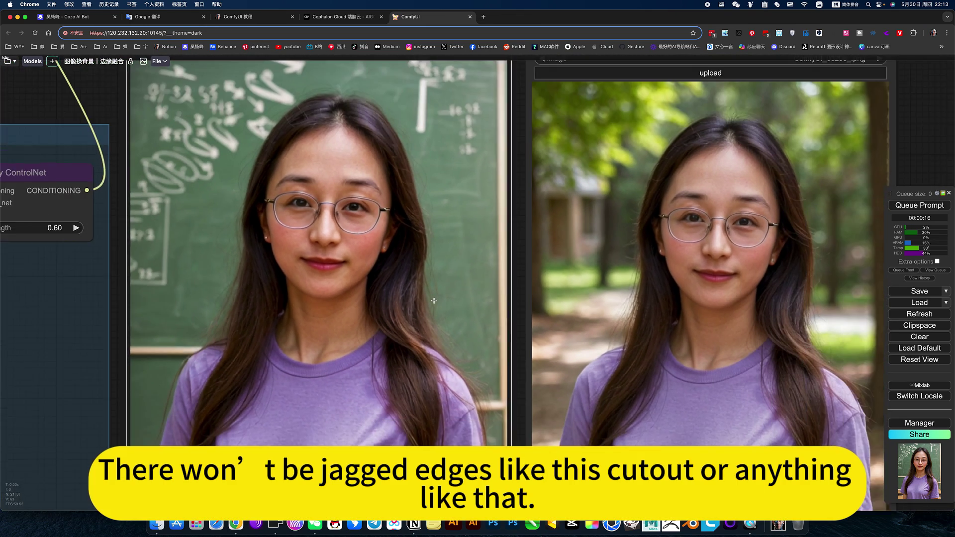
scroll(423, 339, down, 3)
scroll(423, 343, down, 3)
scroll(423, 353, down, 3)
scroll(423, 363, down, 2)
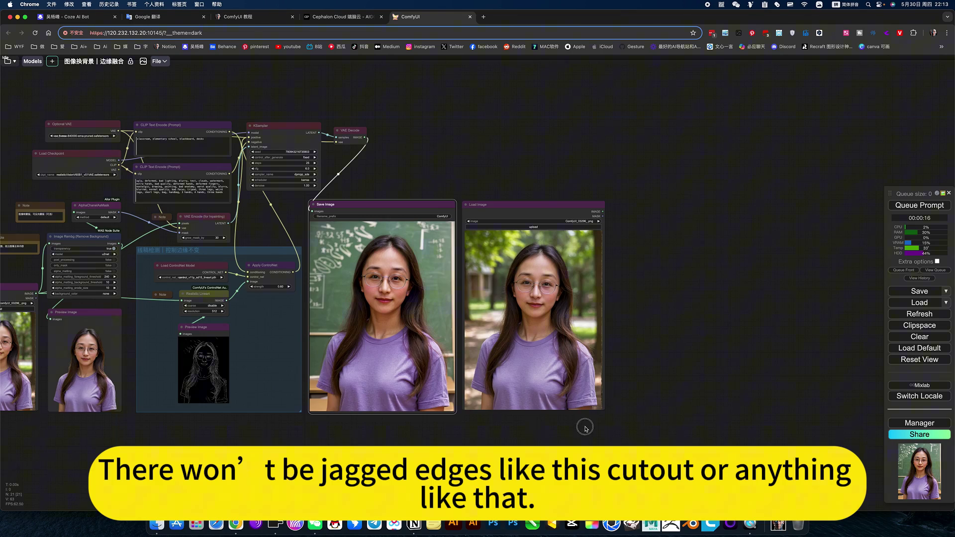
drag(139, 416, 422, 397)
scroll(387, 352, up, 2)
scroll(391, 358, up, 3)
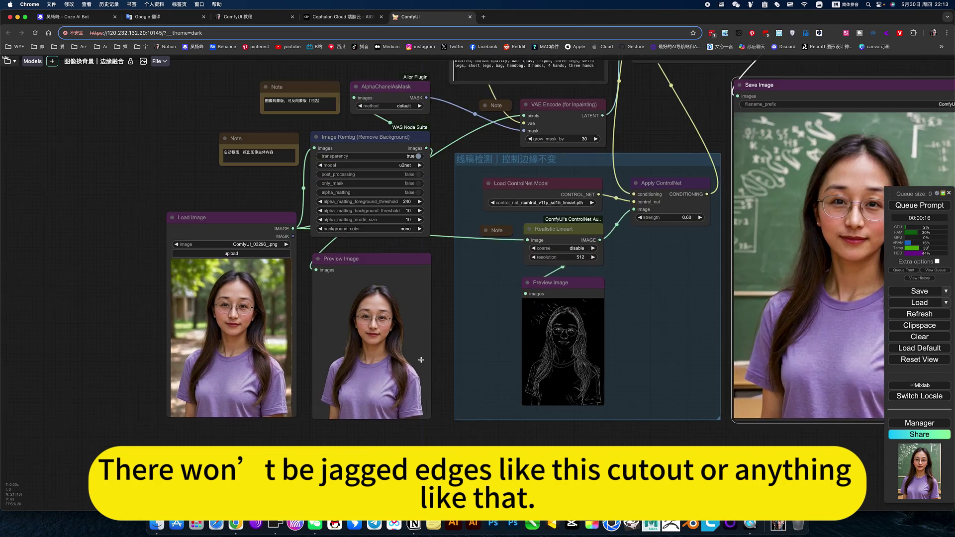
scroll(397, 364, up, 5)
scroll(402, 371, up, 5)
scroll(404, 375, up, 3)
scroll(383, 348, up, 5)
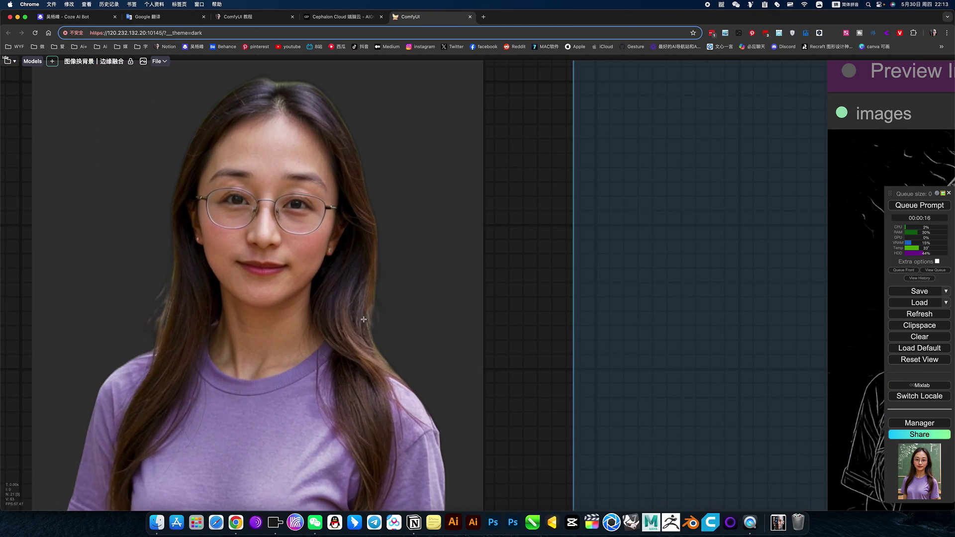
scroll(389, 338, down, 3)
scroll(403, 343, down, 3)
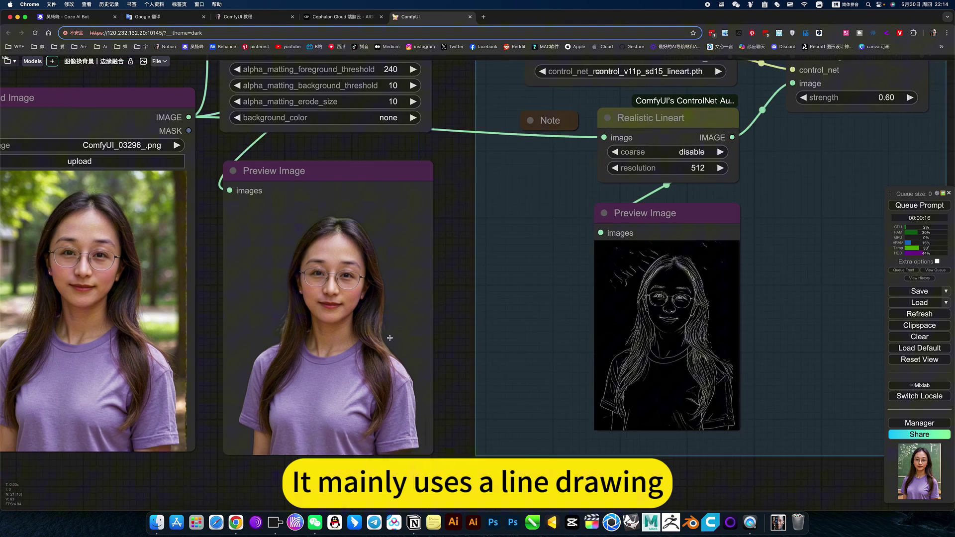
scroll(428, 356, down, 3)
scroll(458, 368, down, 2)
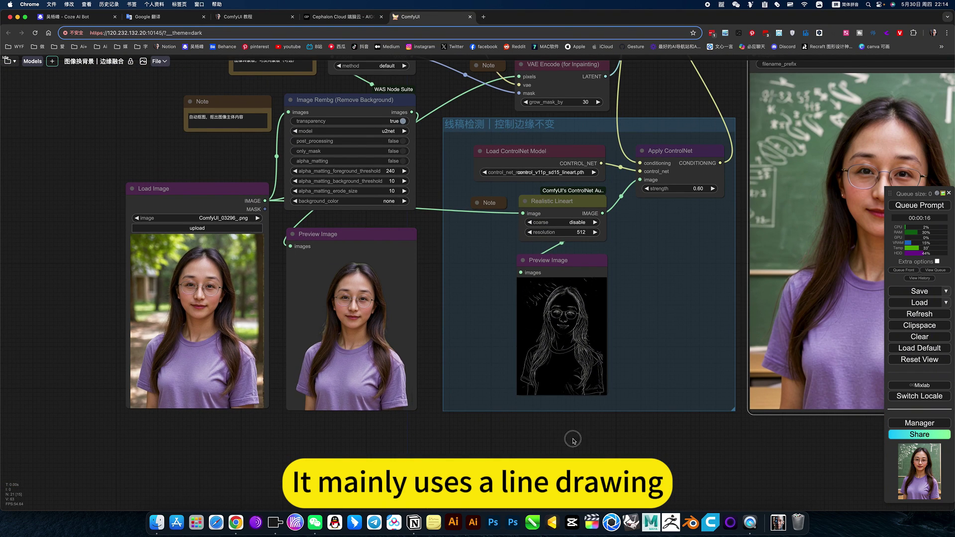
drag(574, 435, 466, 463)
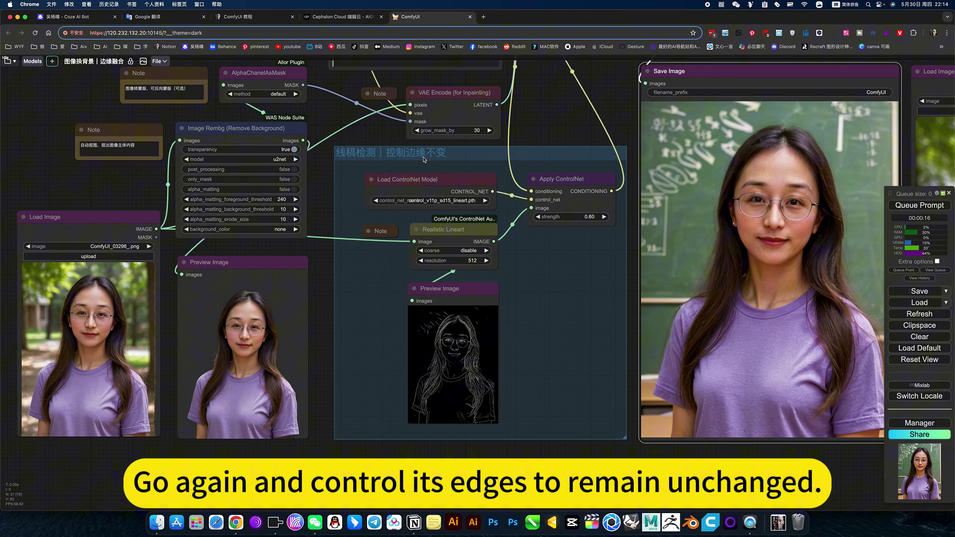
scroll(424, 159, up, 2)
scroll(584, 307, up, 1)
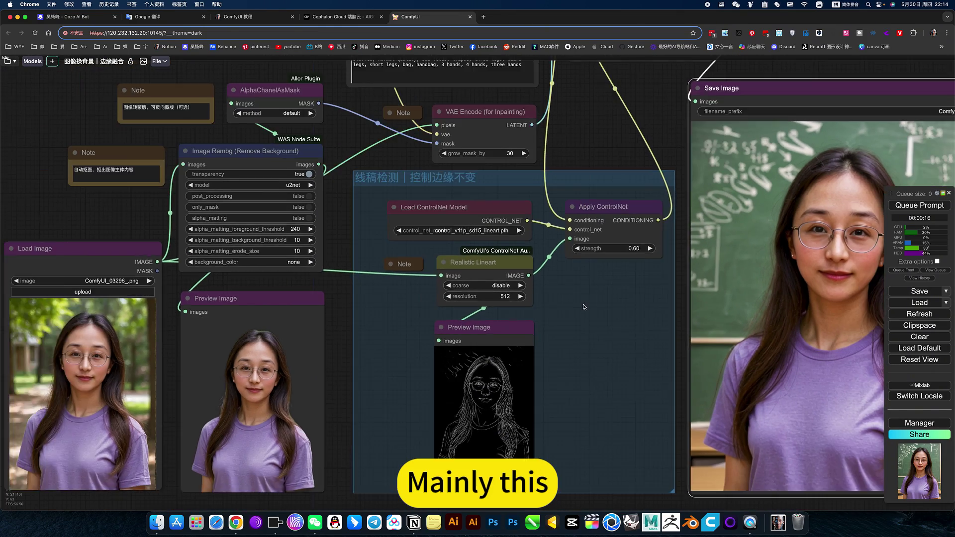
scroll(584, 307, down, 2)
scroll(562, 314, down, 1)
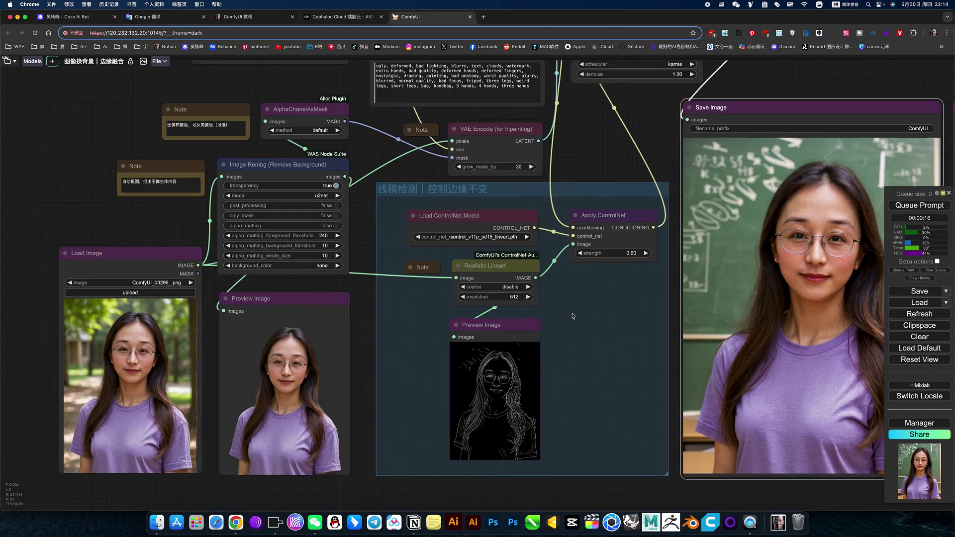
scroll(565, 315, up, 3)
scroll(573, 317, down, 3)
scroll(574, 317, down, 1)
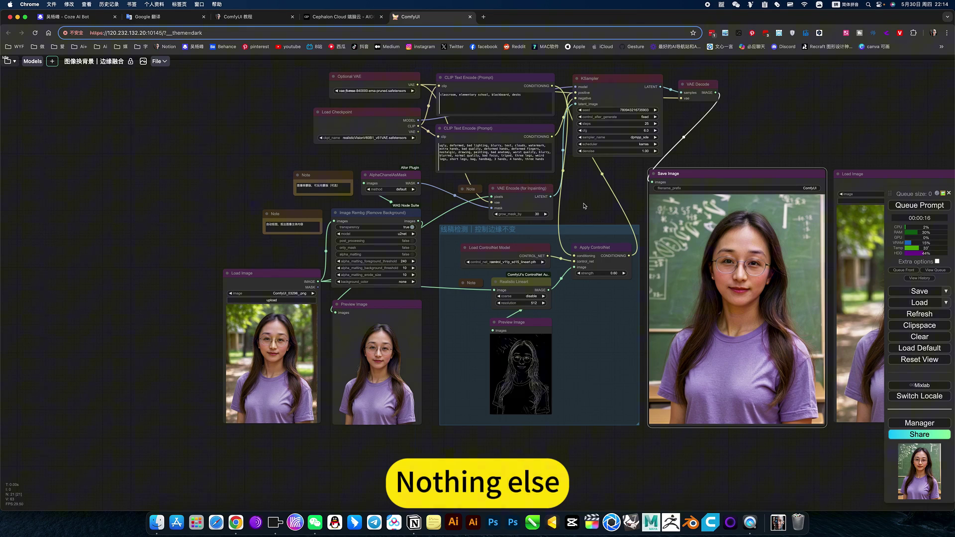
scroll(545, 219, up, 1)
scroll(497, 222, up, 2)
scroll(453, 222, up, 1)
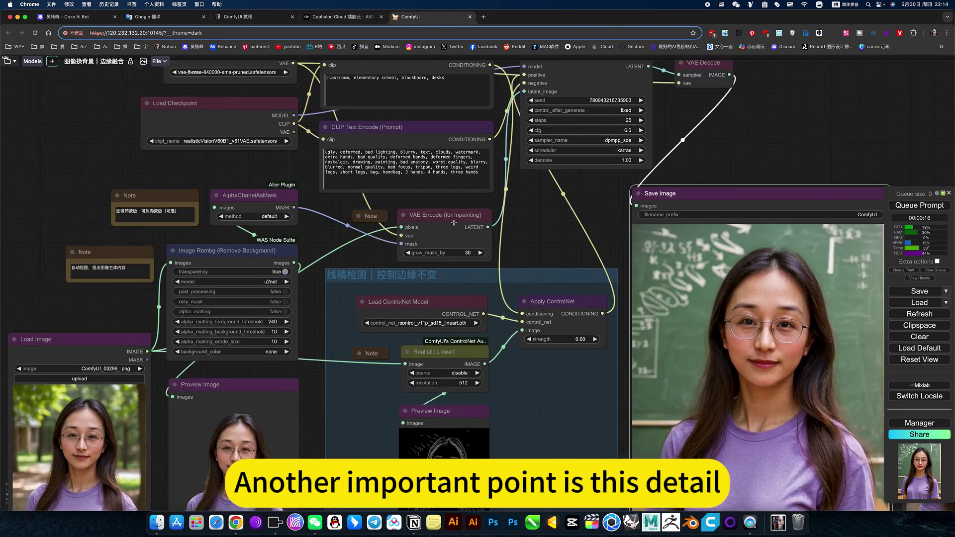
scroll(454, 222, up, 2)
scroll(453, 219, up, 3)
scroll(455, 209, up, 3)
scroll(457, 196, up, 2)
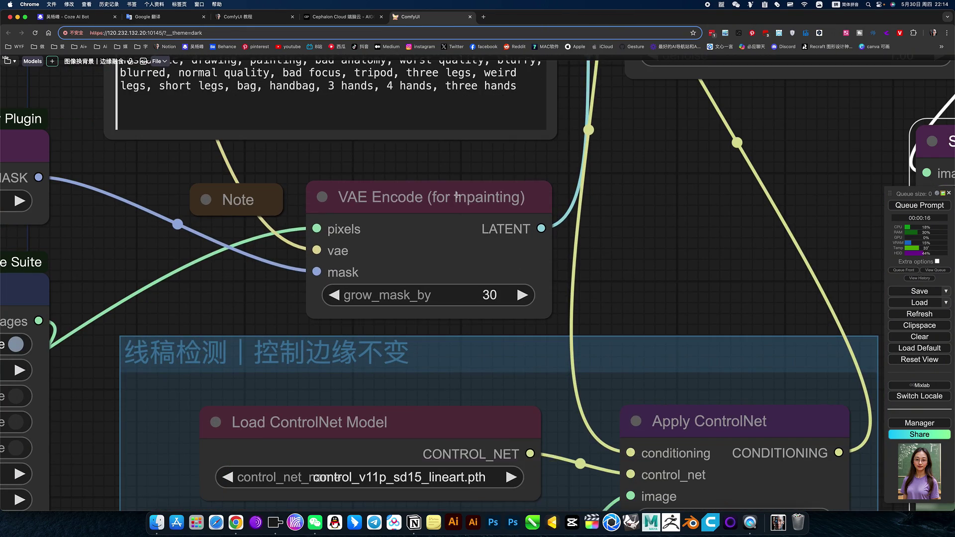
click(456, 196)
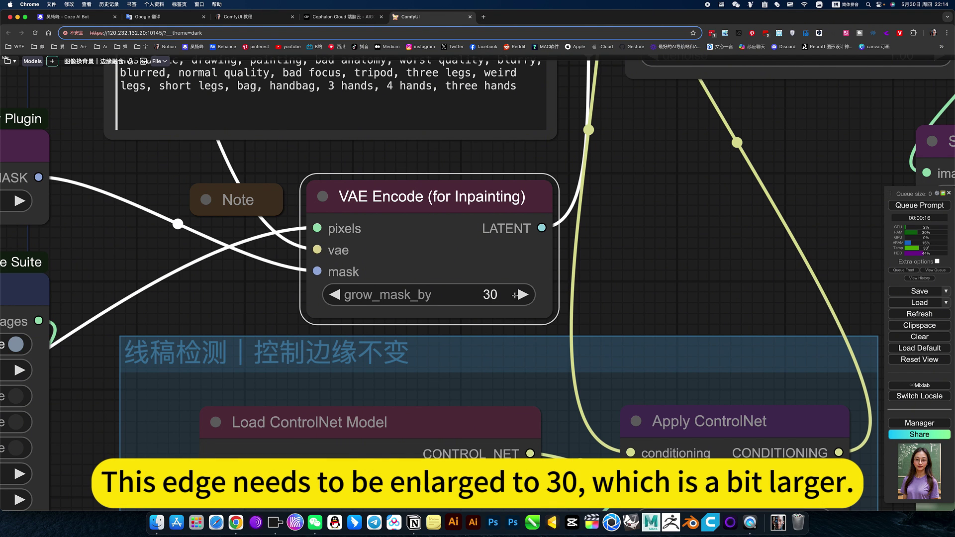
scroll(592, 296, down, 1)
scroll(601, 296, down, 1)
scroll(617, 295, down, 2)
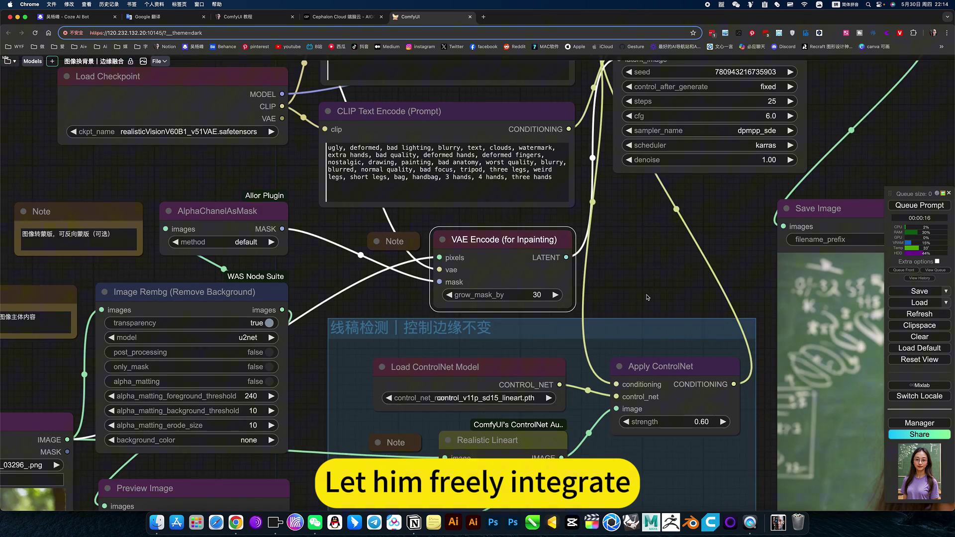
scroll(631, 294, down, 4)
mouse_move(639, 294)
mouse_down()
mouse_move(586, 233)
mouse_move(464, 222)
mouse_up()
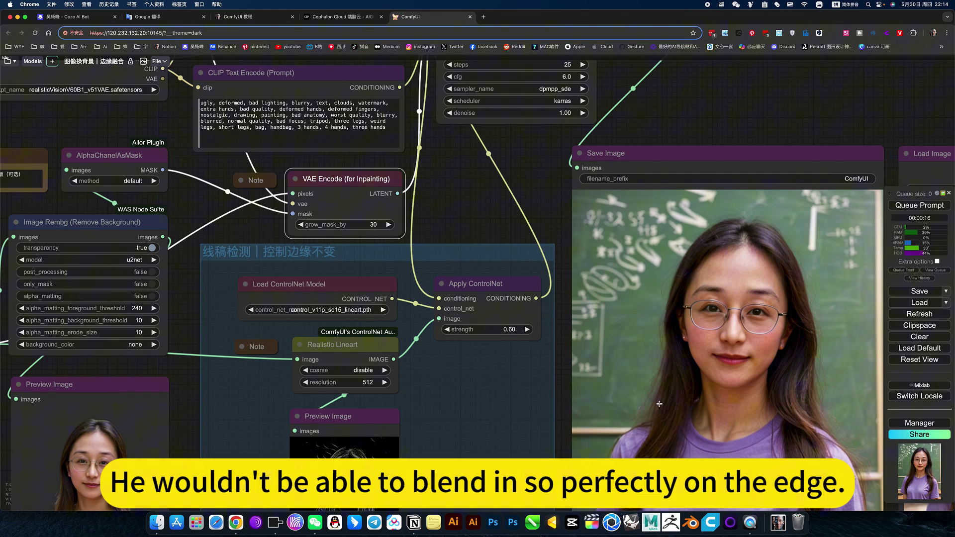
scroll(657, 406, down, 3)
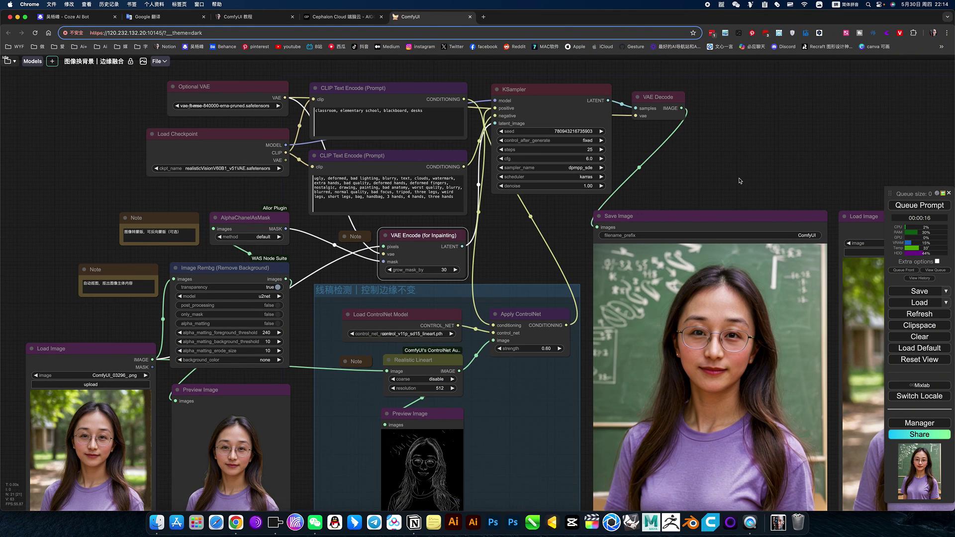
drag(736, 154, 742, 100)
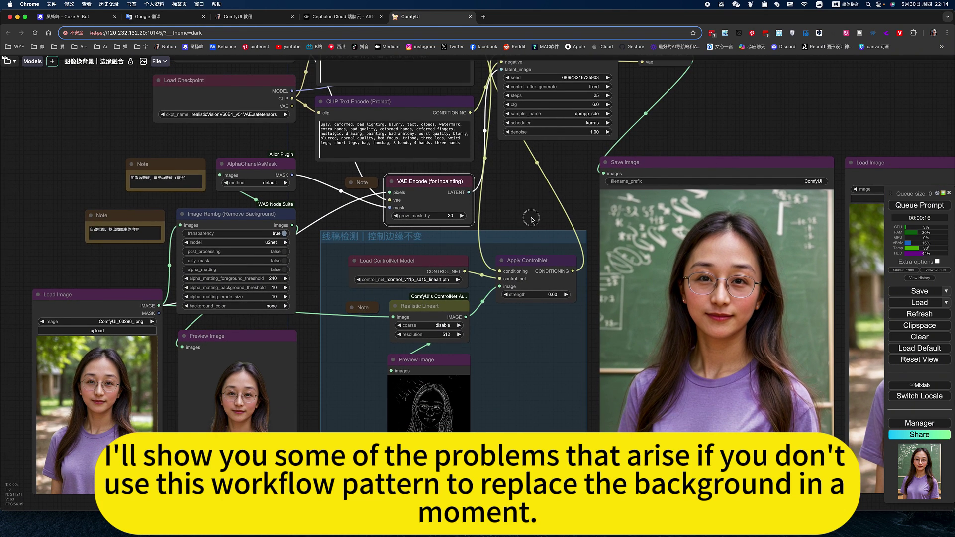
drag(531, 219, 538, 200)
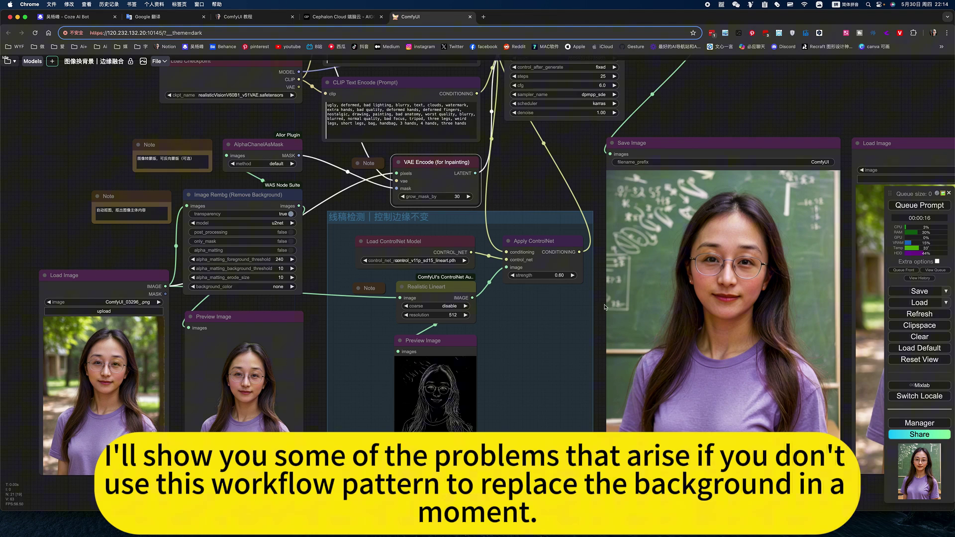
scroll(605, 307, up, 1)
scroll(641, 407, up, 1)
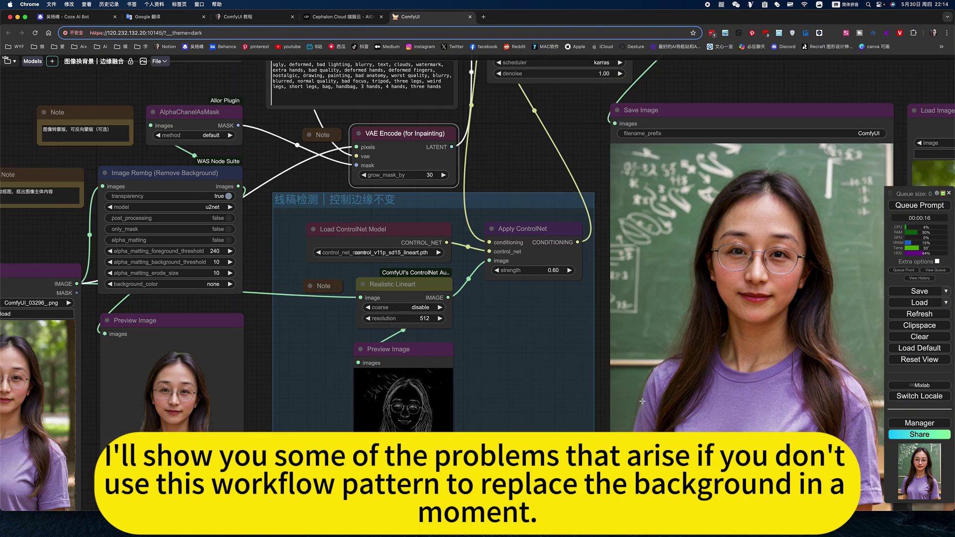
scroll(641, 408, up, 4)
scroll(640, 423, down, 3)
scroll(642, 427, down, 2)
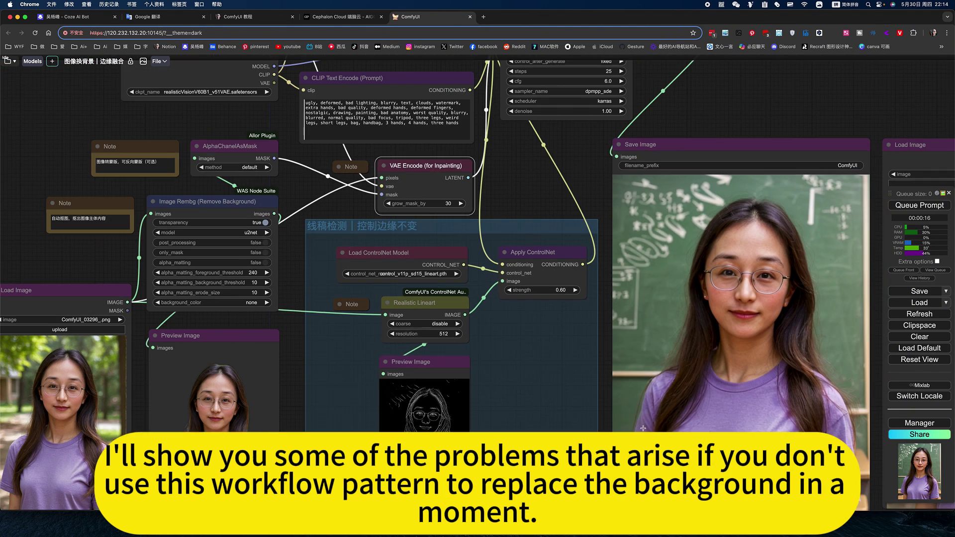
scroll(427, 370, down, 3)
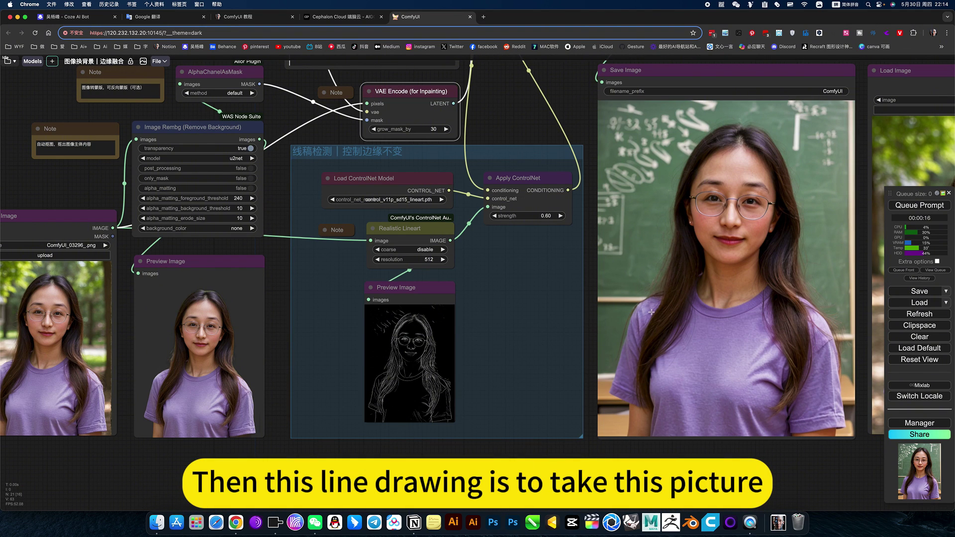
scroll(432, 126, up, 1)
scroll(432, 125, up, 2)
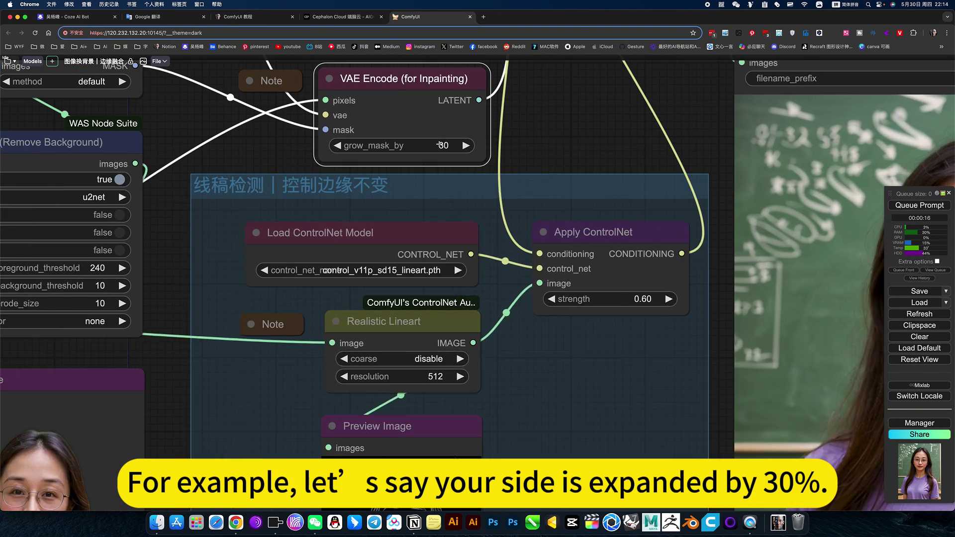
scroll(432, 125, up, 1)
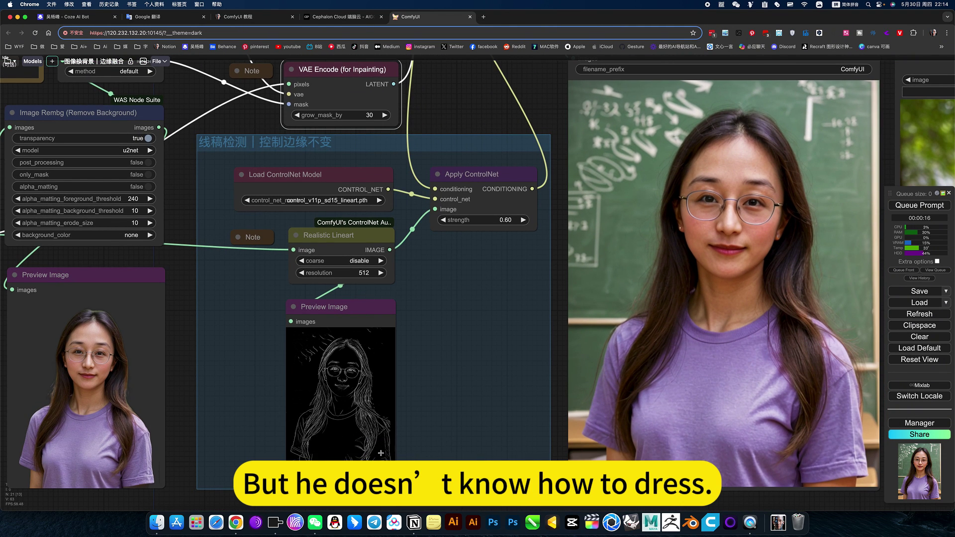
scroll(363, 440, up, 3)
scroll(305, 436, up, 1)
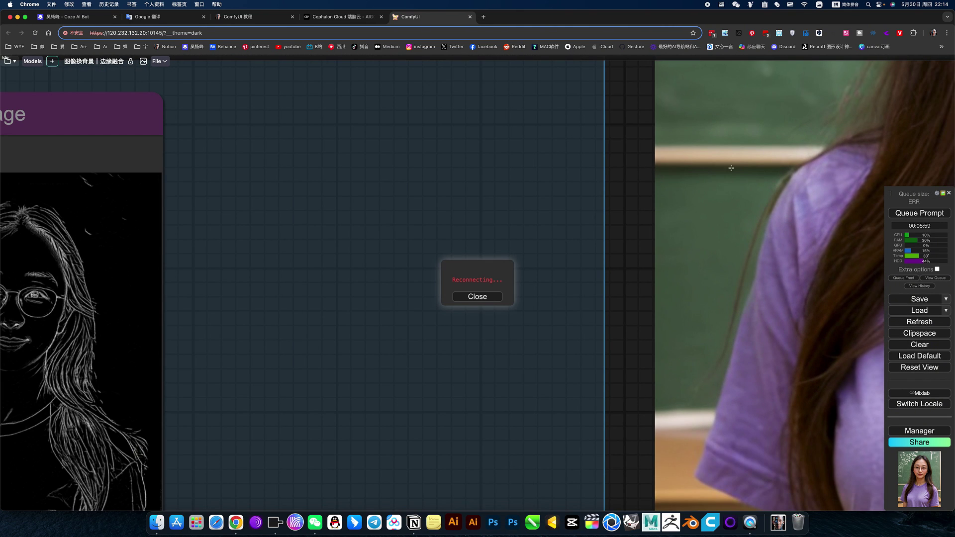
scroll(743, 322, down, 5)
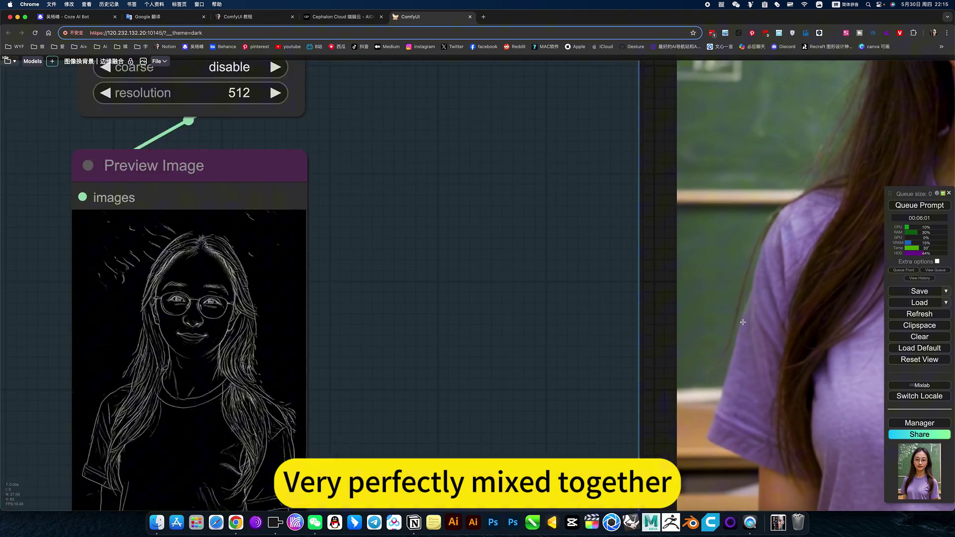
scroll(733, 323, down, 5)
scroll(724, 325, down, 4)
scroll(713, 326, down, 3)
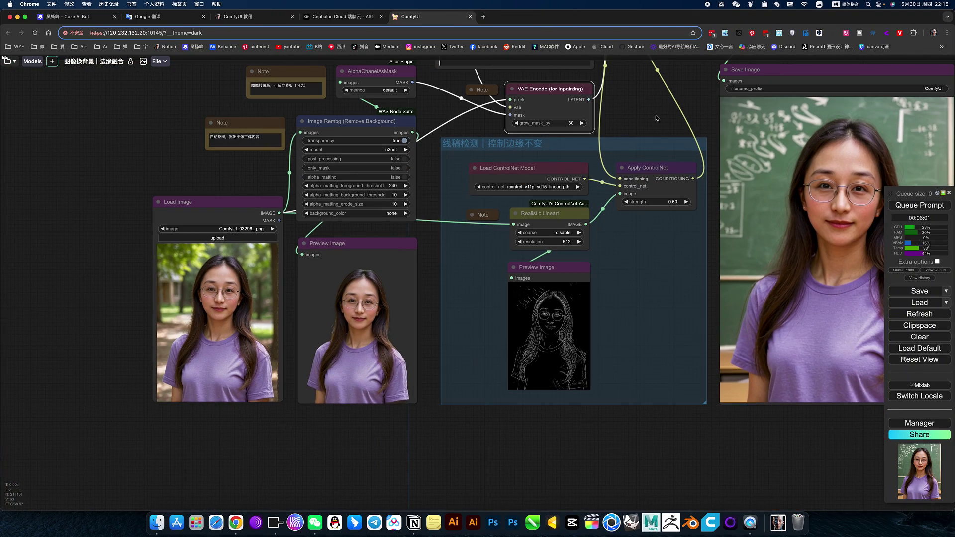
drag(347, 102, 358, 201)
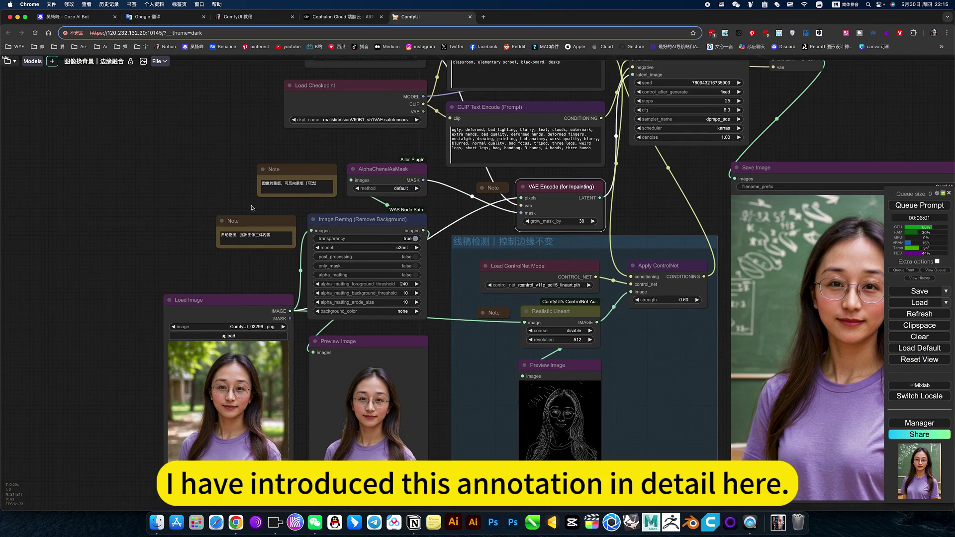
scroll(231, 192, up, 2)
scroll(231, 192, up, 2)
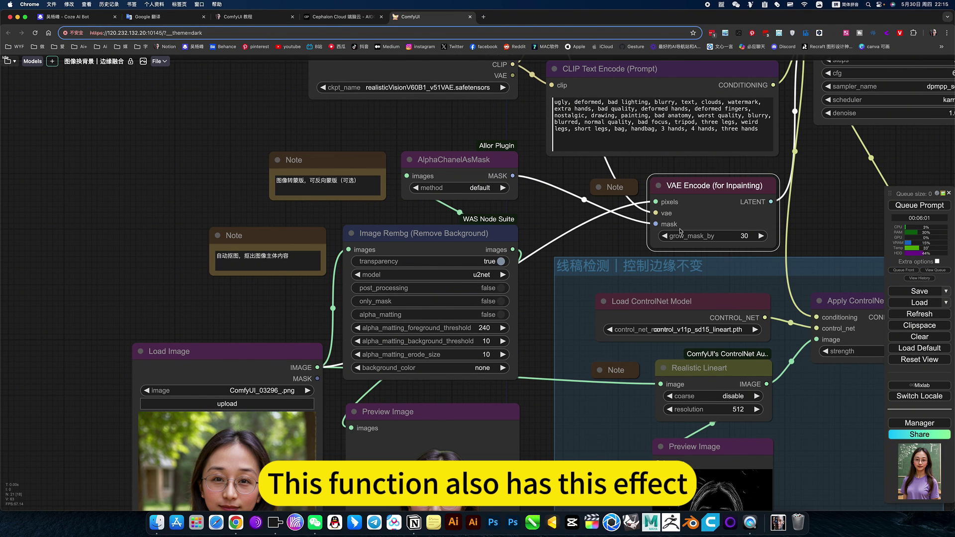
click(598, 188)
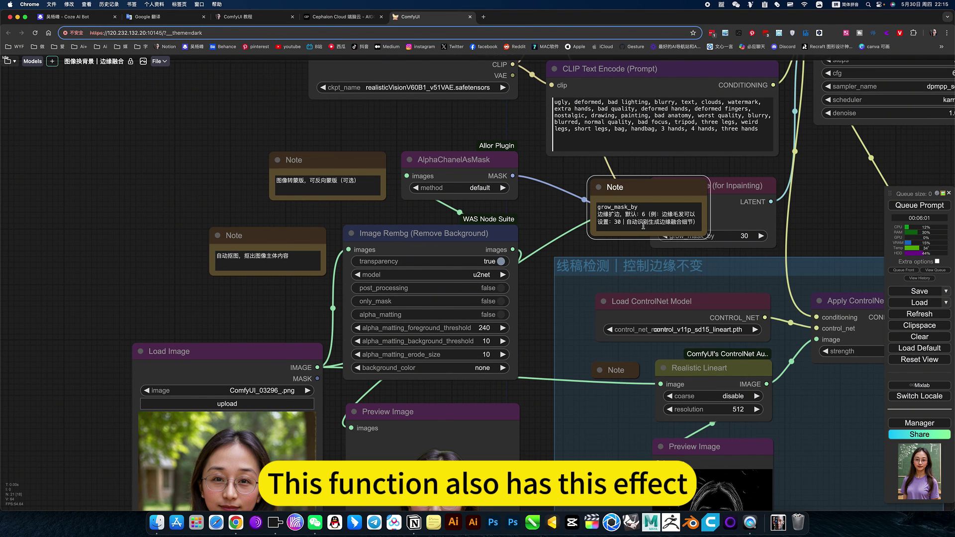
scroll(714, 212, up, 2)
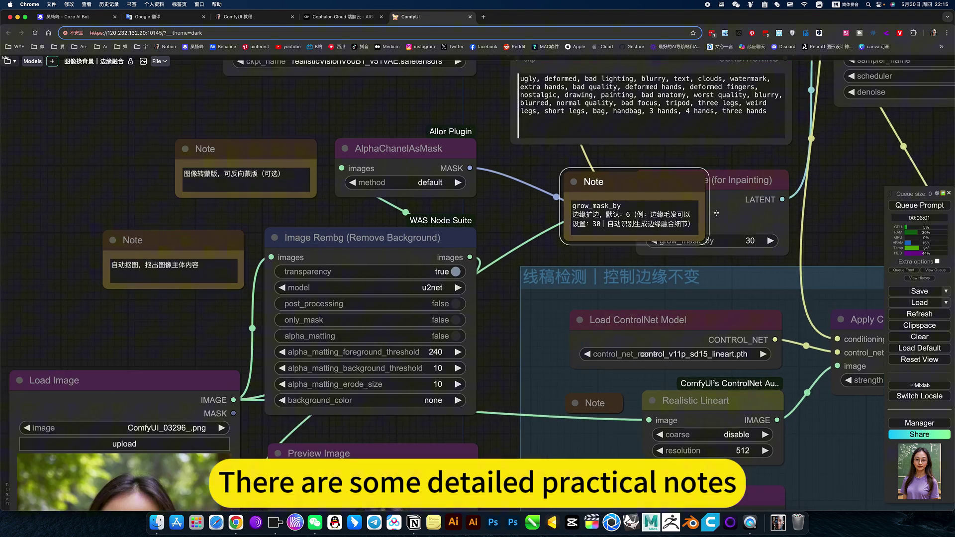
scroll(714, 212, up, 2)
scroll(714, 212, up, 2)
scroll(733, 213, up, 2)
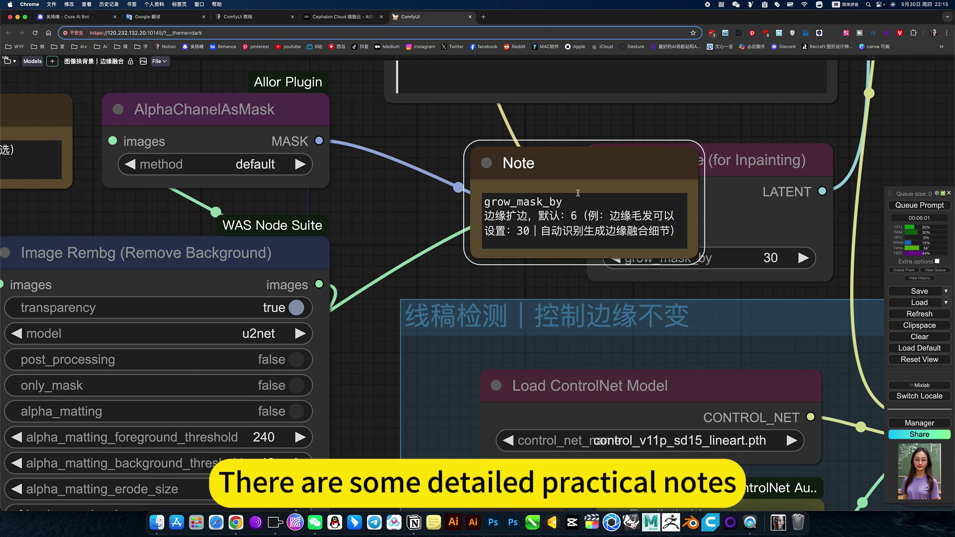
click(487, 163)
scroll(473, 241, down, 2)
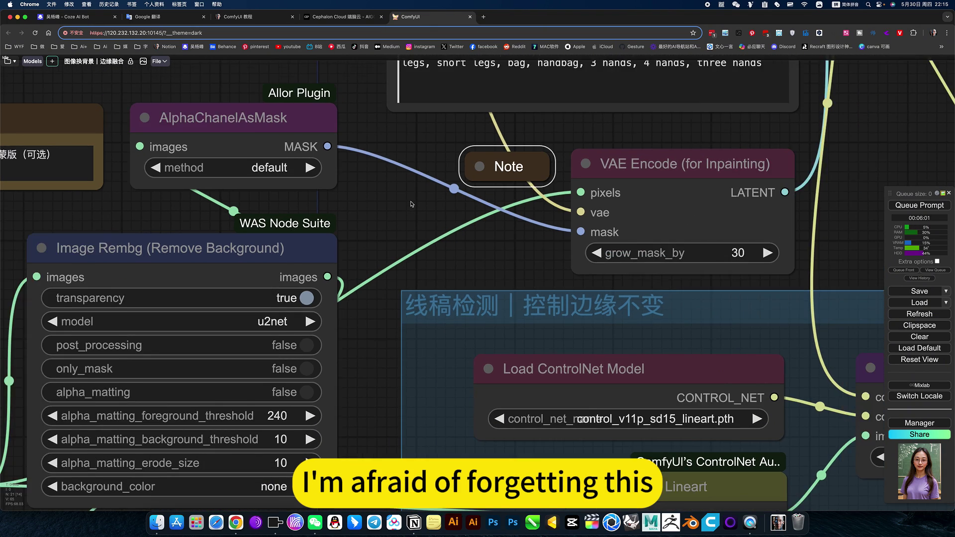
scroll(474, 241, down, 2)
drag(473, 241, 491, 131)
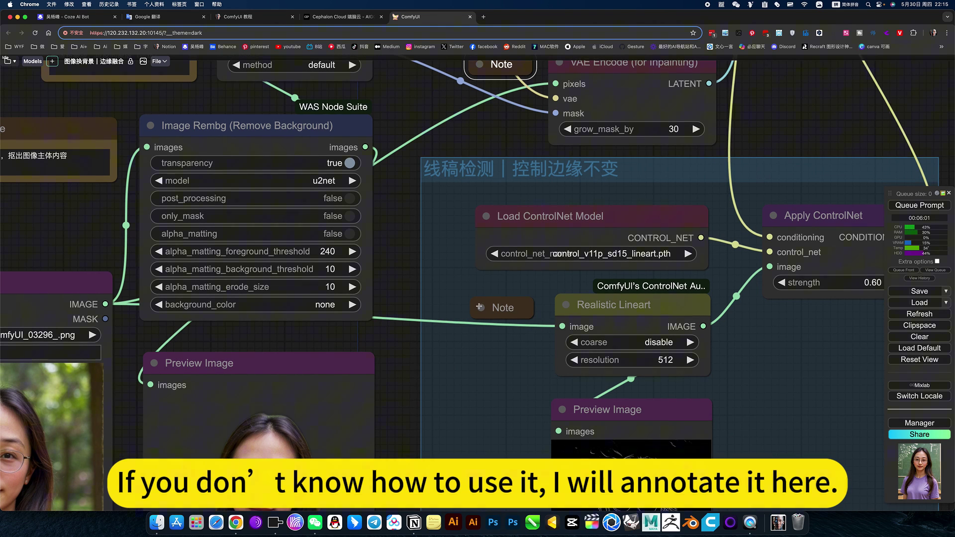
click(478, 308)
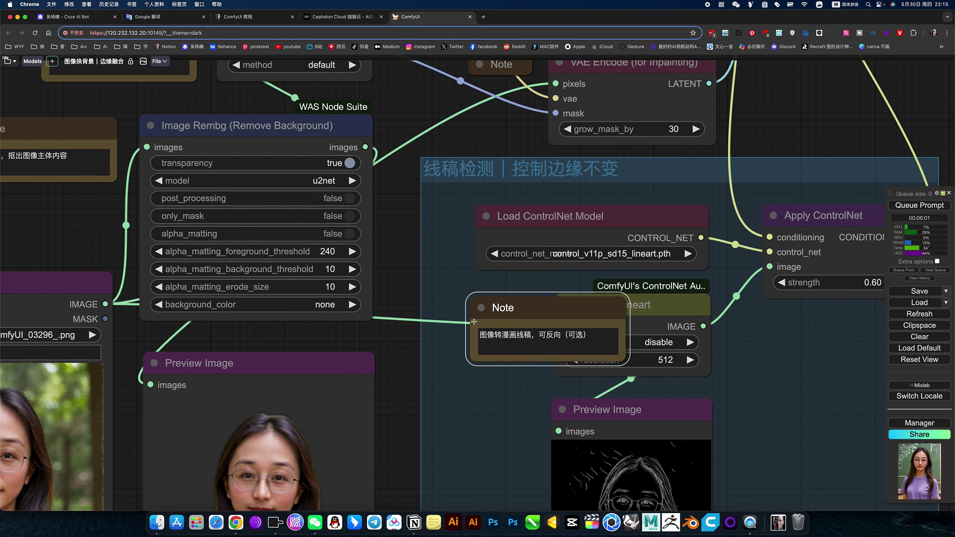
click(480, 308)
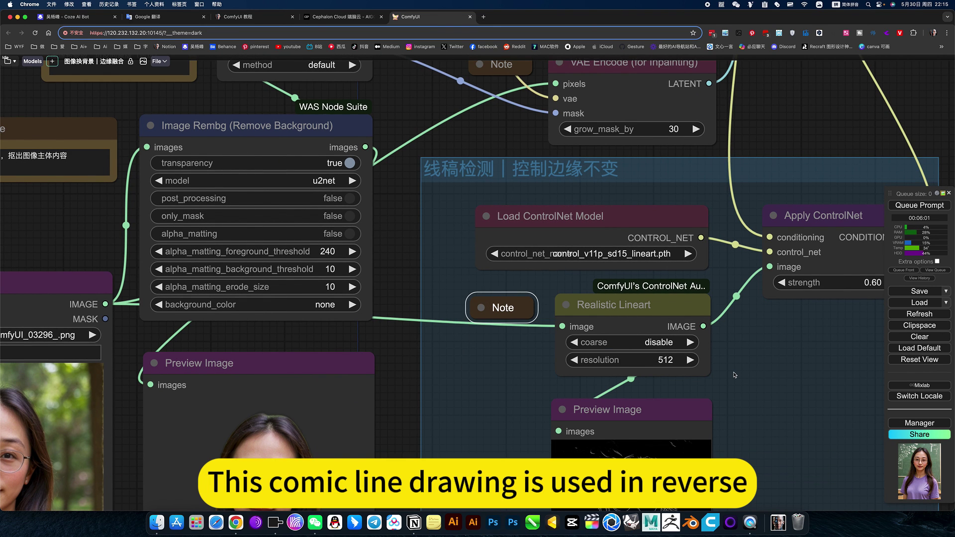
scroll(734, 375, down, 1)
scroll(734, 374, down, 3)
scroll(734, 374, down, 4)
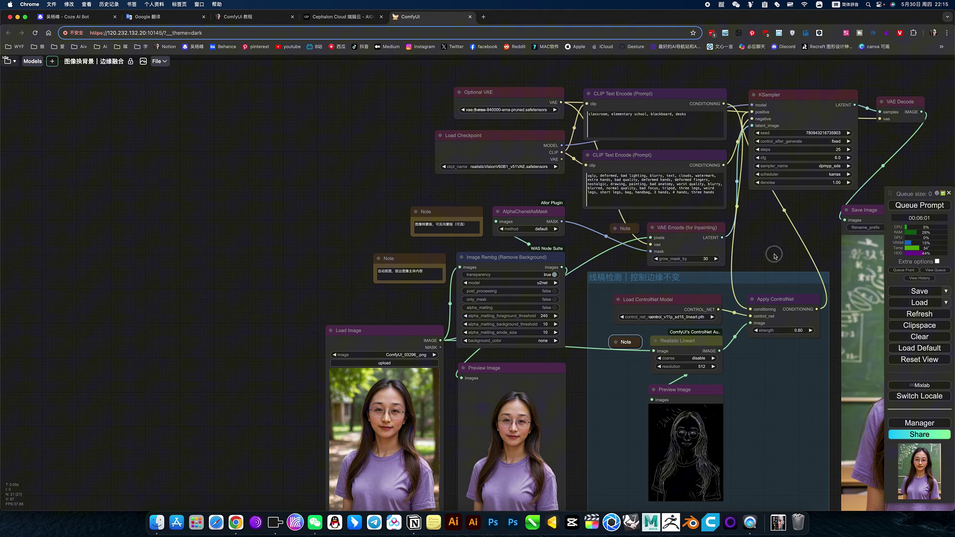
drag(775, 255, 571, 171)
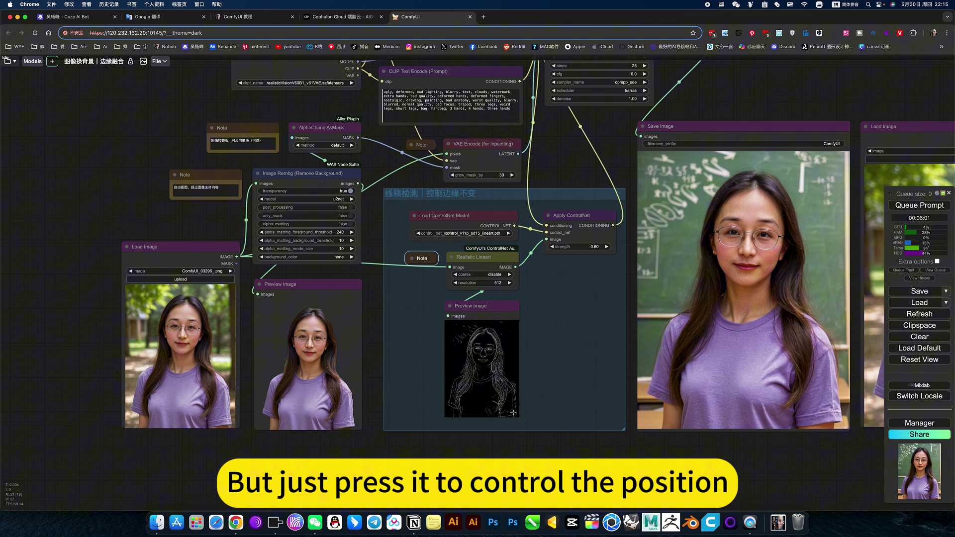
drag(786, 410, 737, 418)
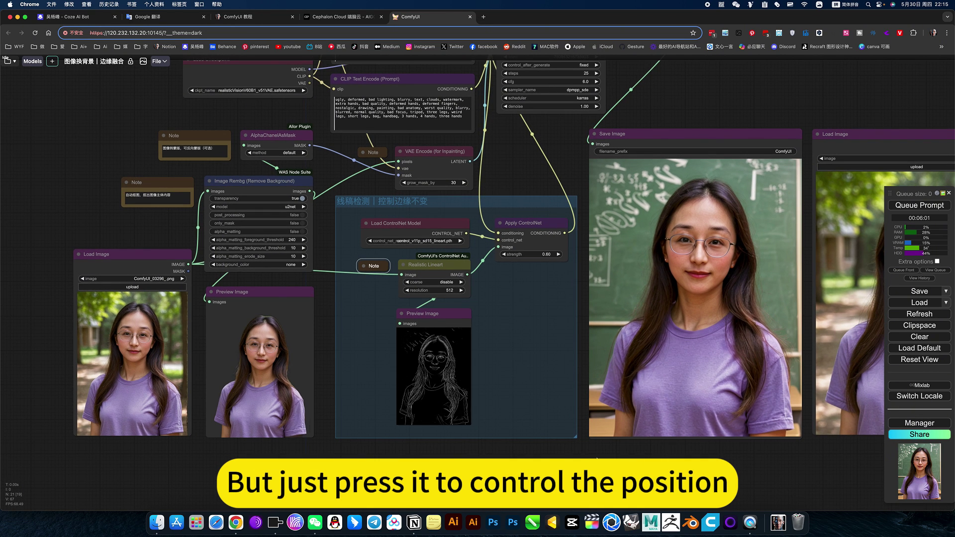
scroll(453, 449, down, 2)
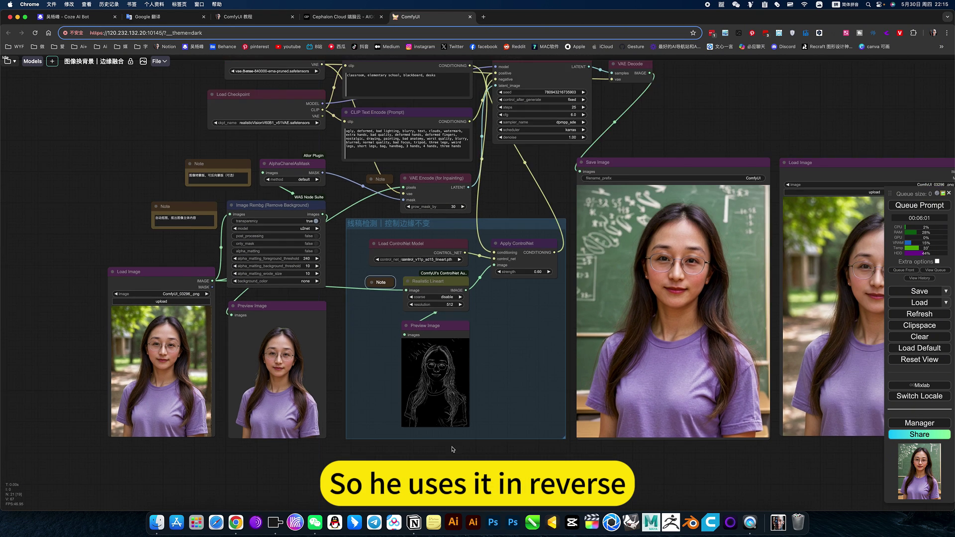
scroll(453, 449, down, 3)
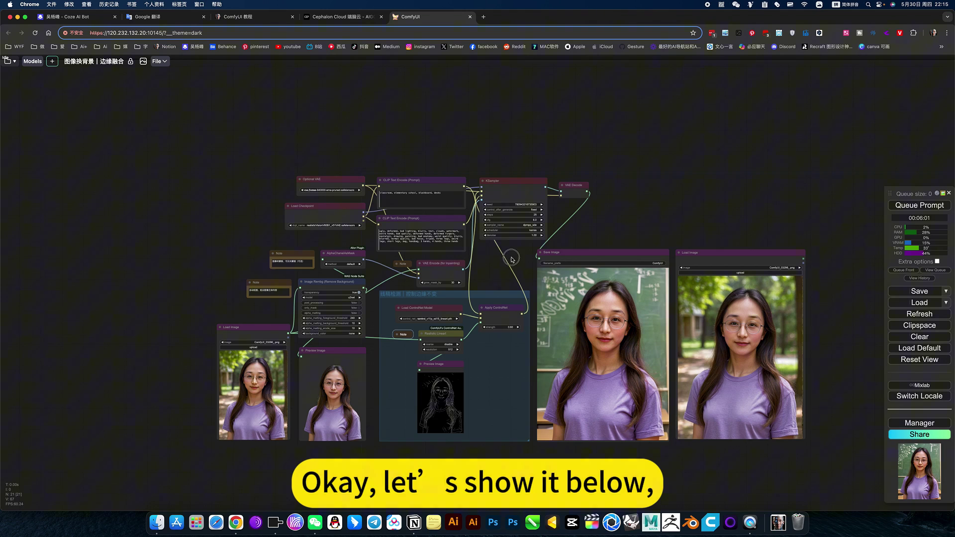
Bypass all nodes in the lineart ControlNet group
scroll(503, 262, left, 2)
scroll(503, 259, up, 3)
scroll(504, 259, up, 3)
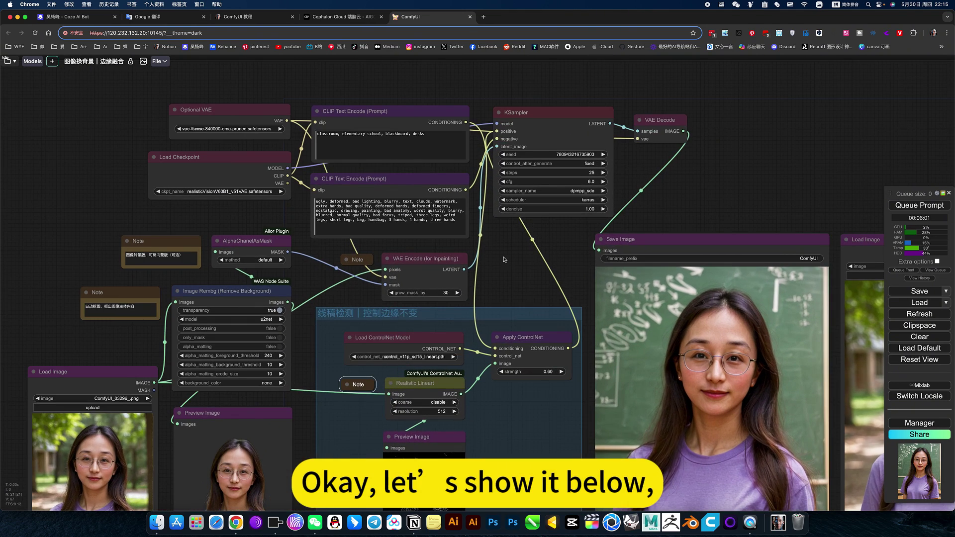
scroll(516, 217, down, 2)
right_click(515, 260)
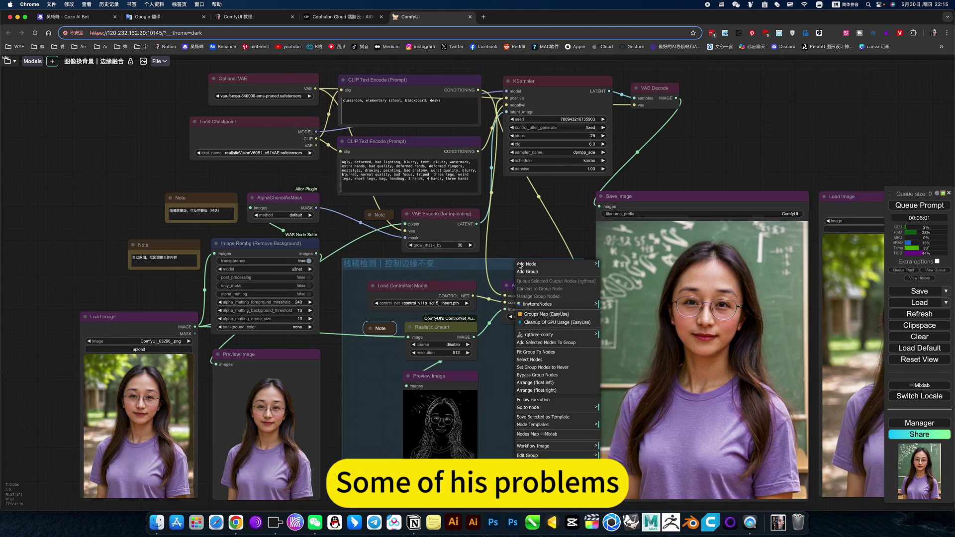
click(537, 376)
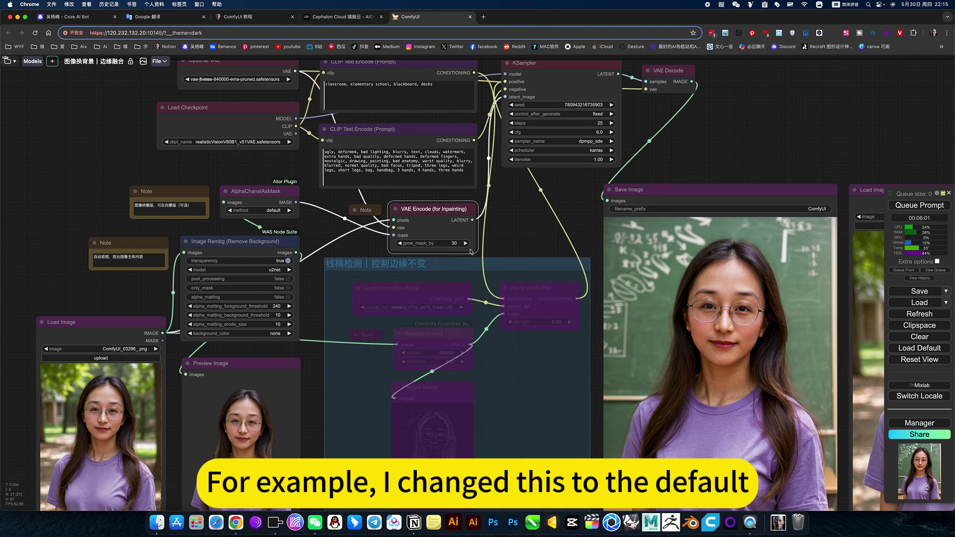
Set grow_mask_by to 6 and queue a new generation
click(433, 243)
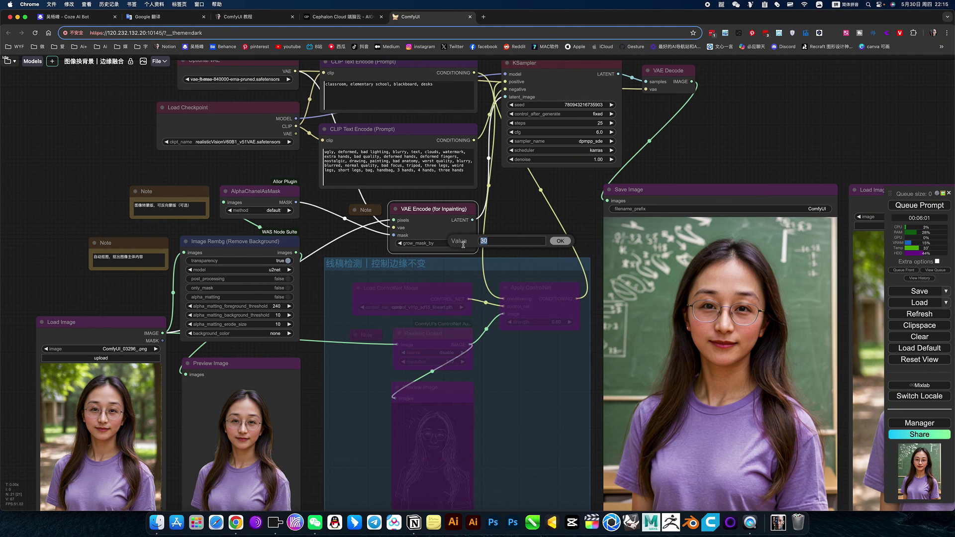
text(6)
click(560, 241)
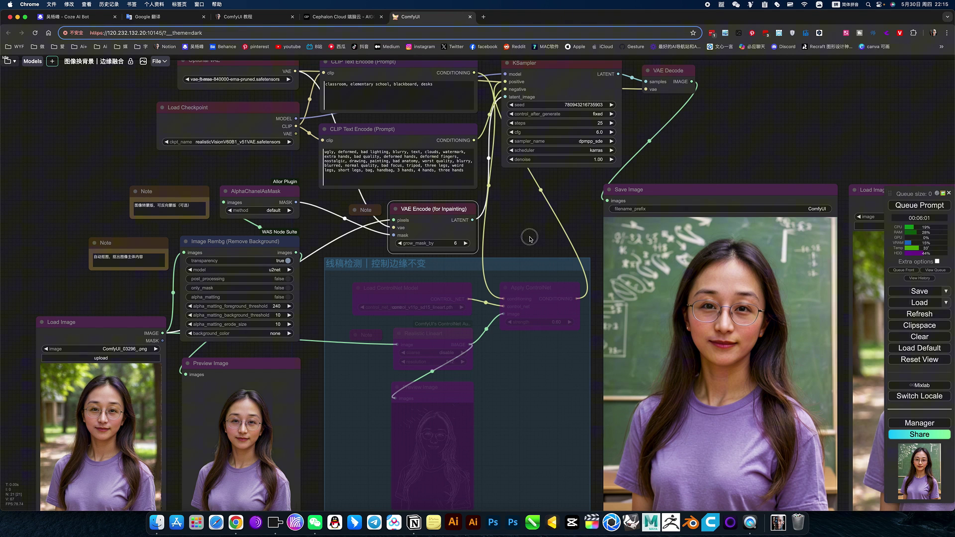
click(528, 239)
click(934, 205)
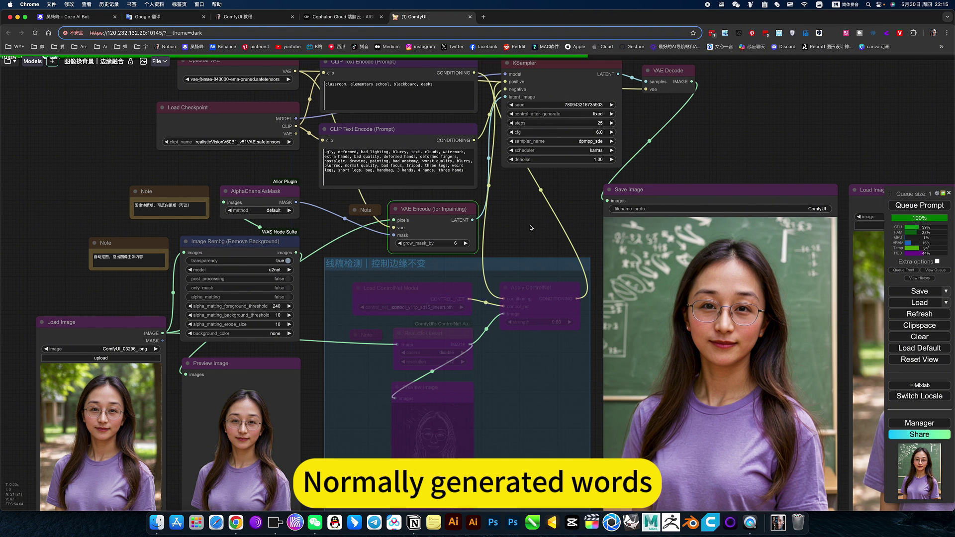
scroll(547, 232, down, 3)
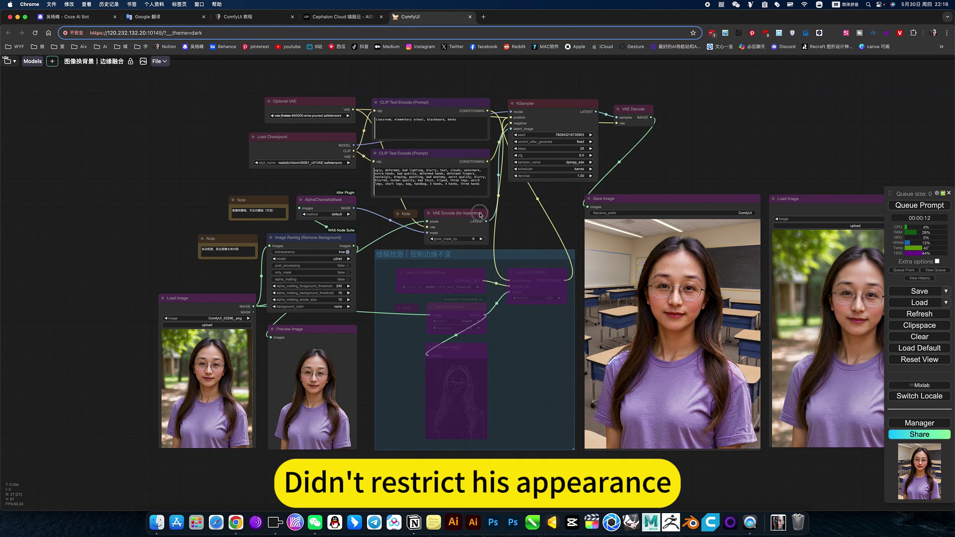
drag(526, 238, 478, 215)
drag(459, 435, 637, 413)
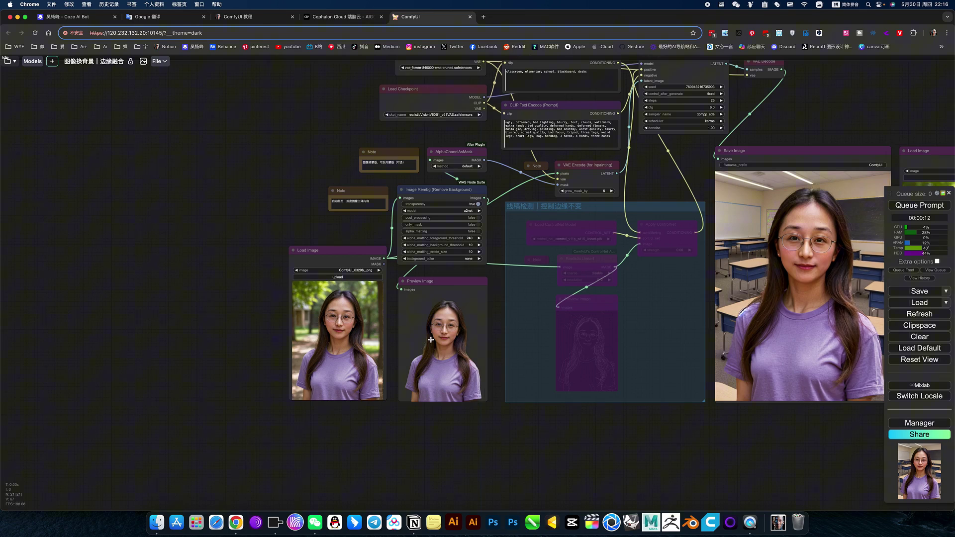
scroll(431, 339, up, 2)
scroll(428, 343, up, 5)
scroll(417, 351, up, 3)
scroll(404, 362, up, 3)
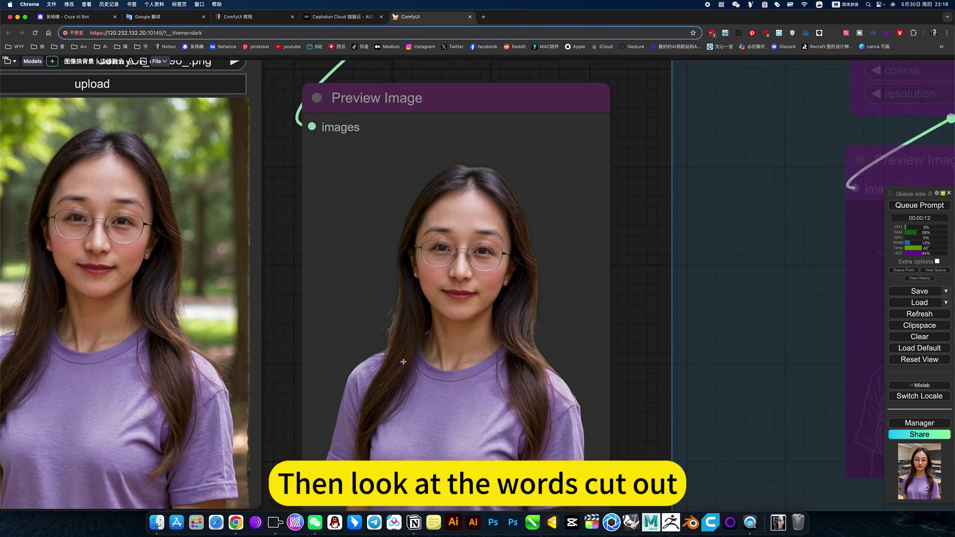
scroll(403, 362, up, 2)
scroll(449, 366, down, 3)
scroll(497, 398, down, 2)
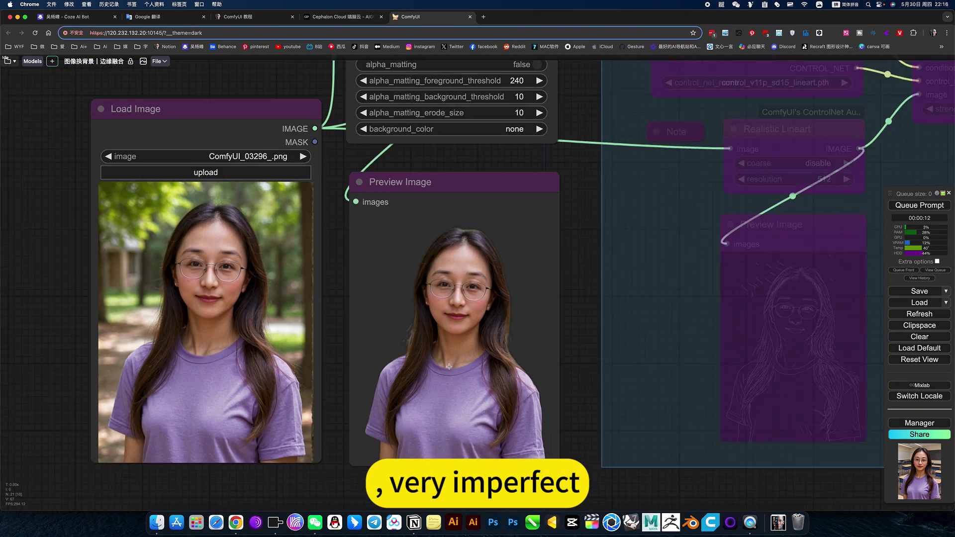
scroll(597, 448, down, 4)
scroll(477, 456, right, 5)
scroll(619, 454, right, 5)
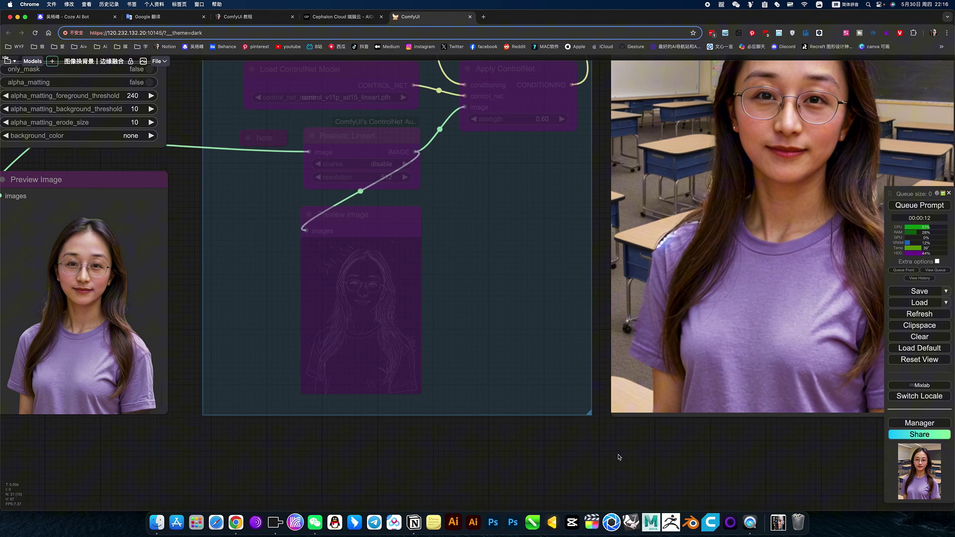
scroll(448, 373, right, 6)
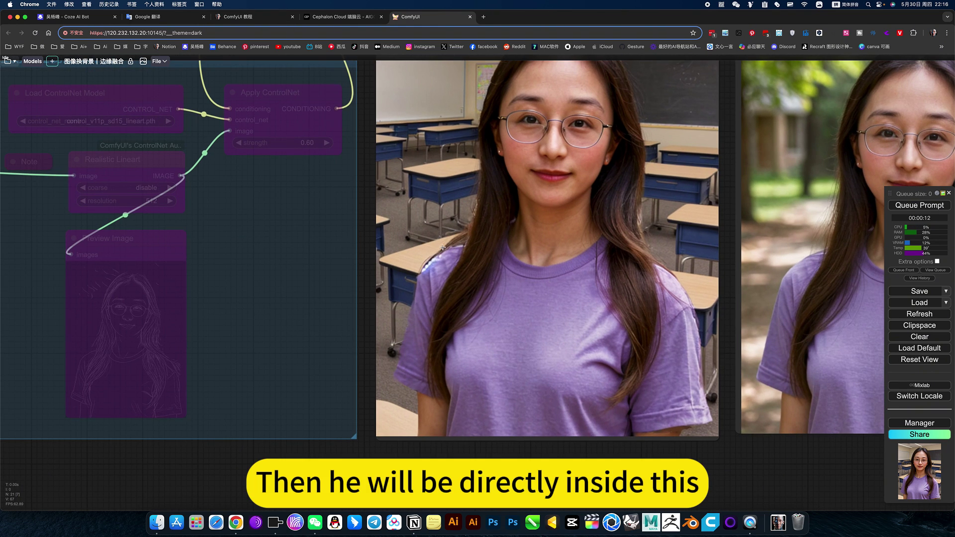
scroll(448, 238, up, 3)
scroll(473, 209, up, 3)
scroll(497, 184, up, 3)
scroll(516, 163, up, 2)
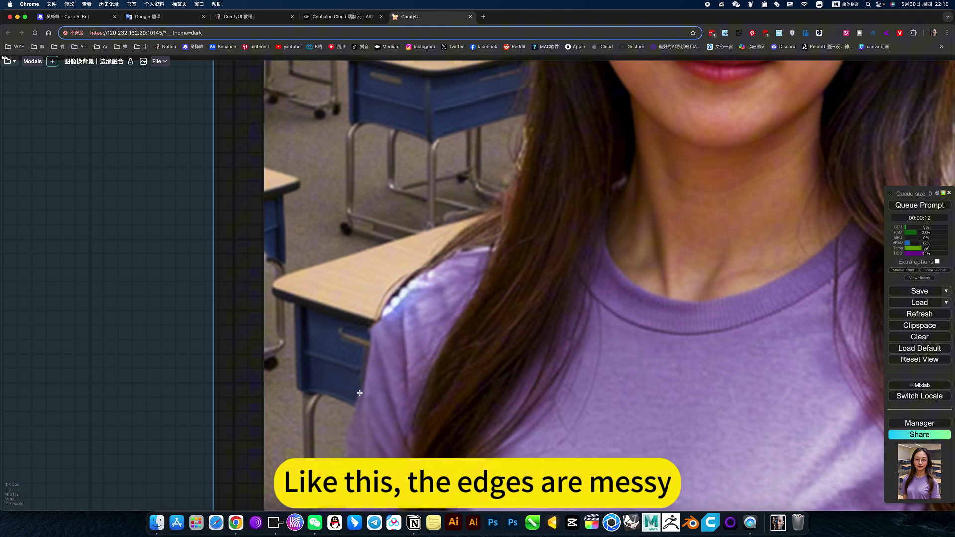
scroll(364, 433, down, 2)
scroll(364, 434, down, 3)
scroll(364, 433, down, 3)
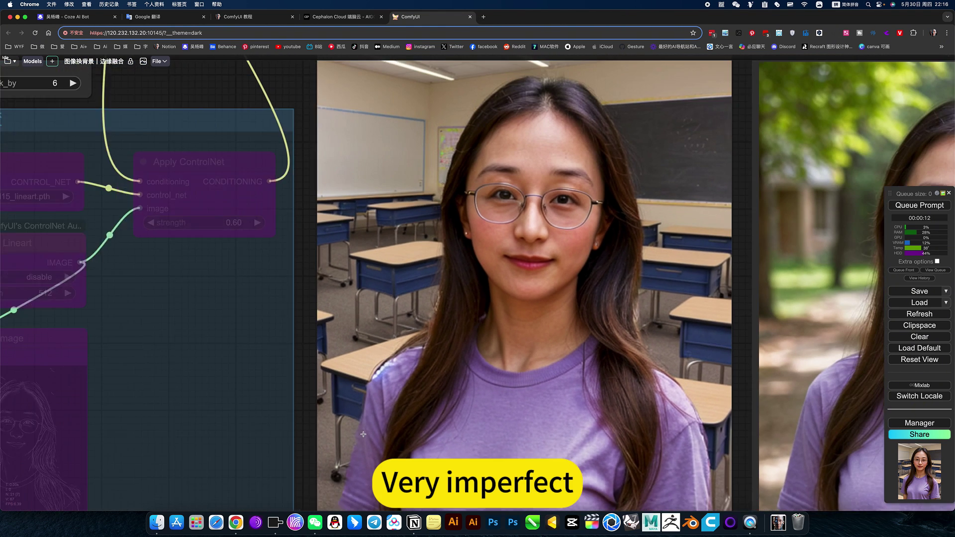
scroll(363, 434, down, 2)
scroll(363, 434, down, 2)
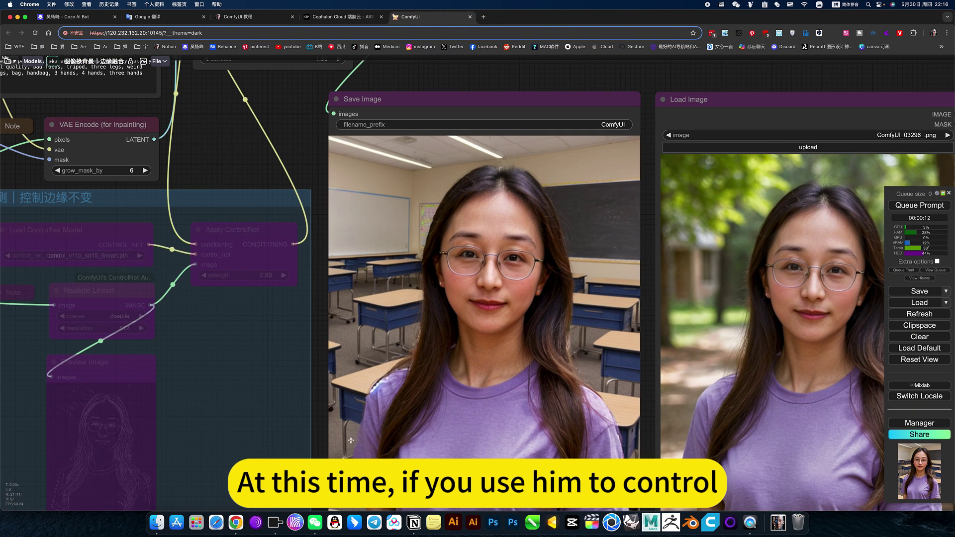
Set grow_mask_by on VAE Encode (for Inpainting) to 30 and queue a new generation
drag(197, 160, 443, 237)
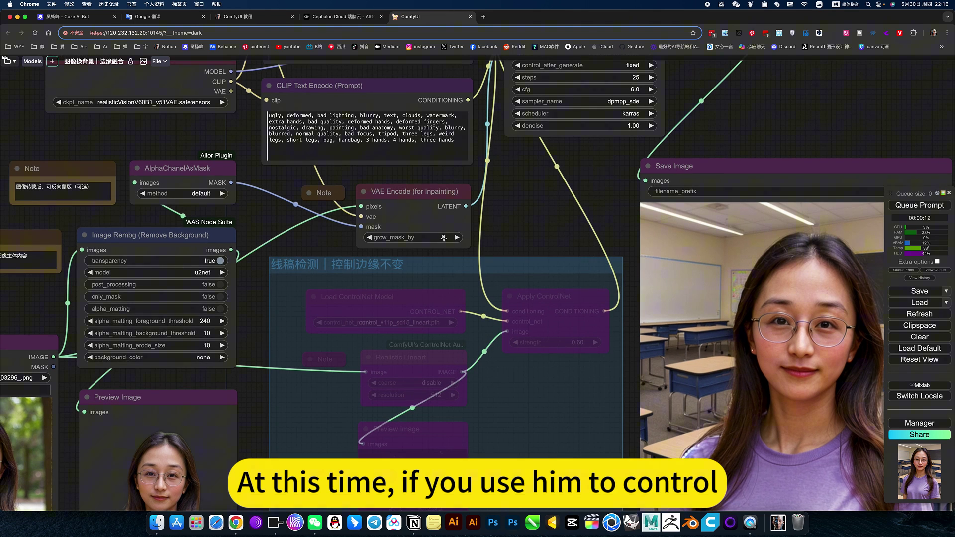
click(444, 238)
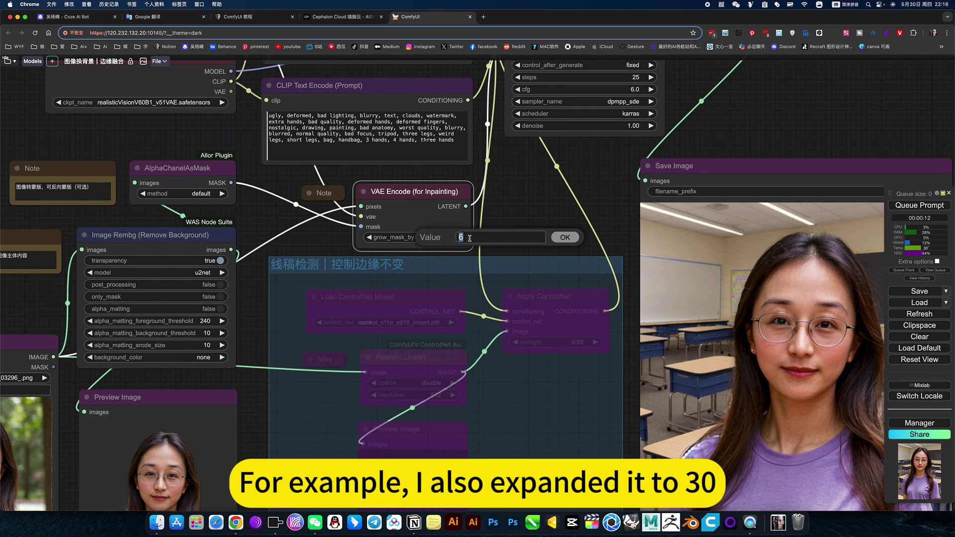
text(30)
key(Return)
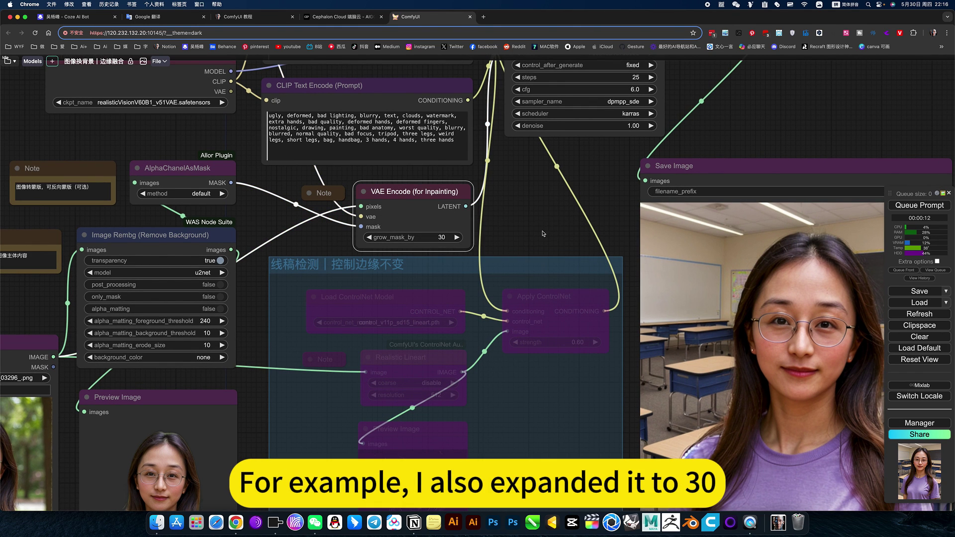
click(541, 232)
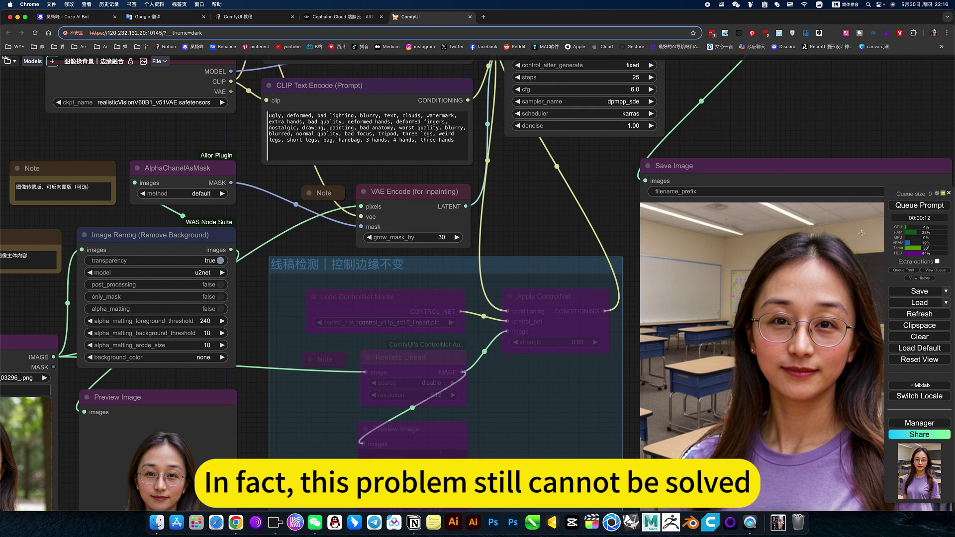
click(912, 206)
scroll(551, 235, down, 5)
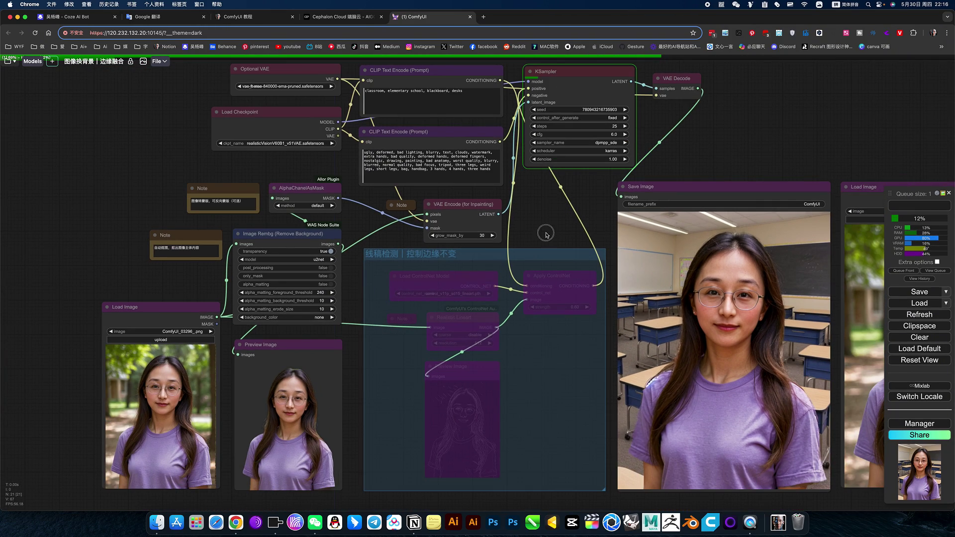
Zoom into the mask-30 Save Image result to check hair and clothing edges
scroll(546, 234, down, 2)
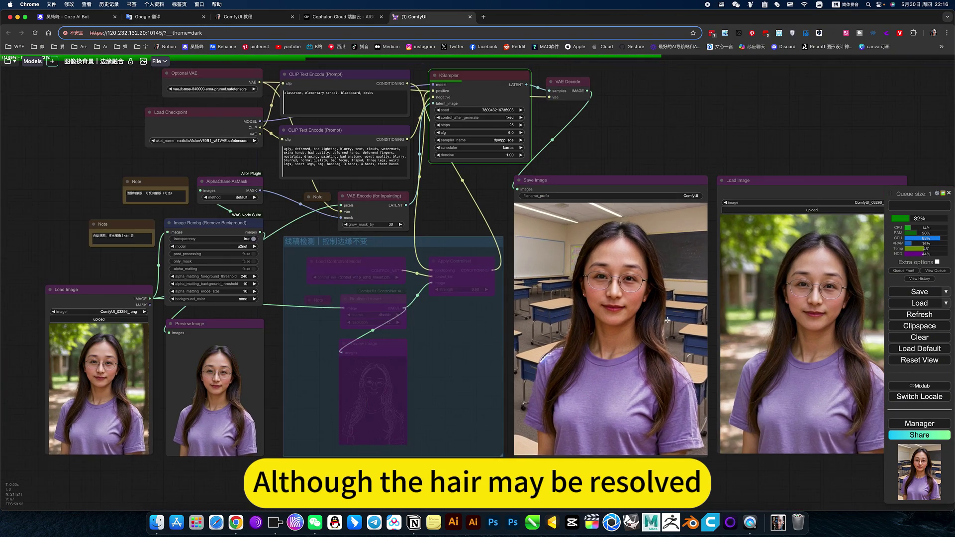
scroll(668, 320, up, 3)
scroll(667, 320, up, 3)
scroll(667, 319, up, 3)
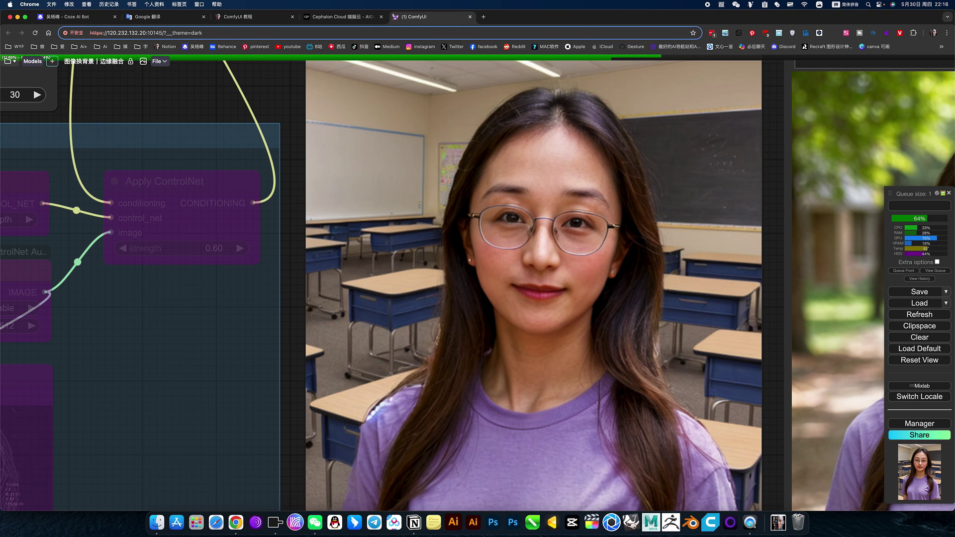
scroll(621, 388, down, 3)
scroll(621, 388, down, 3)
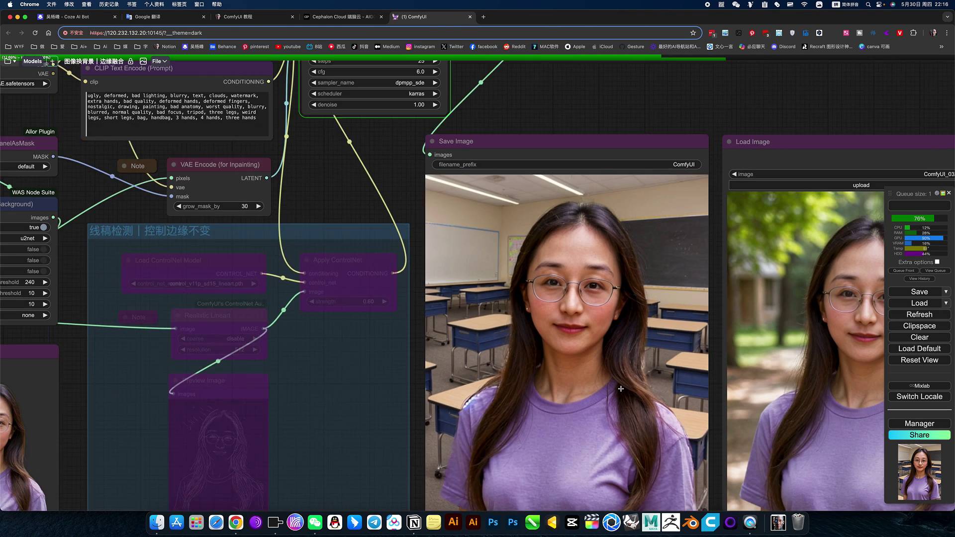
scroll(619, 388, down, 3)
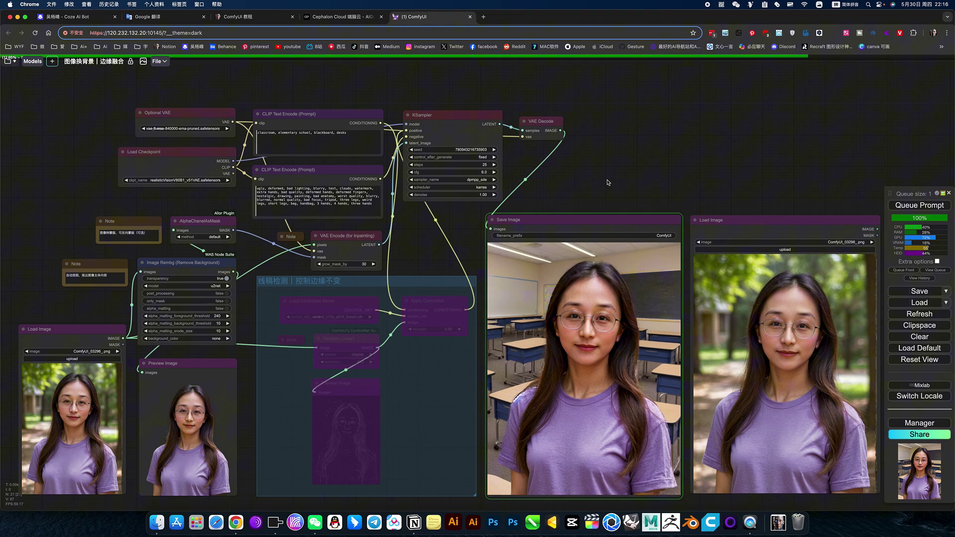
scroll(588, 199, down, 2)
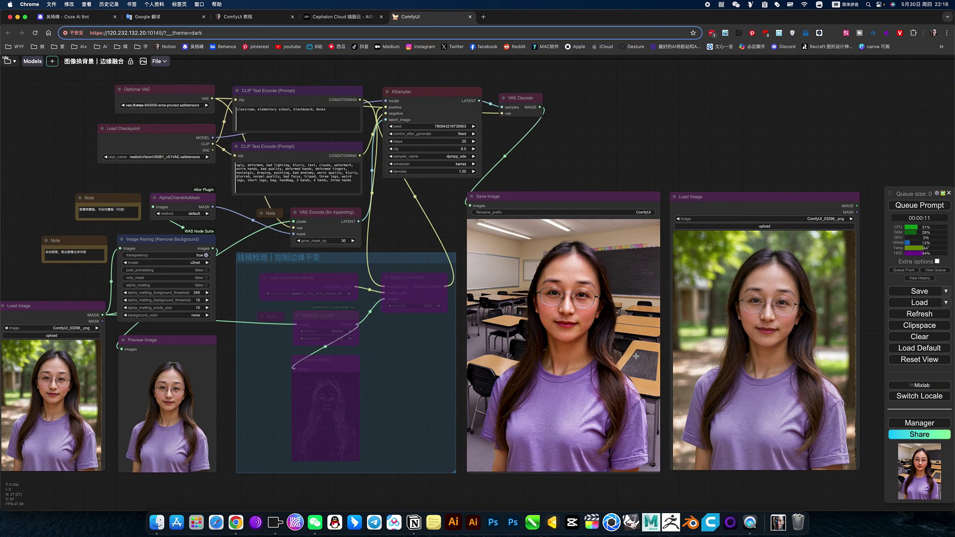
scroll(548, 356, up, 3)
scroll(542, 356, up, 3)
scroll(527, 356, up, 3)
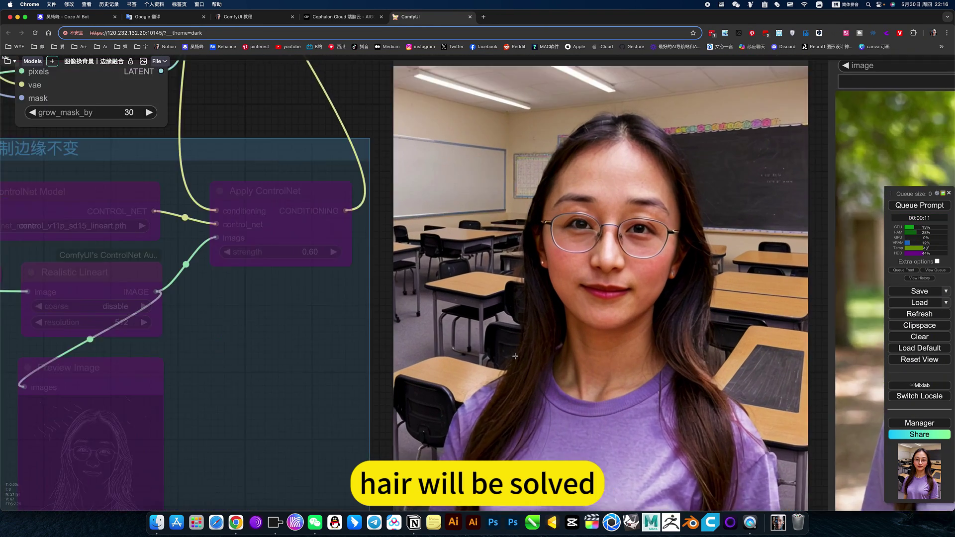
scroll(515, 356, up, 3)
scroll(515, 356, up, 3)
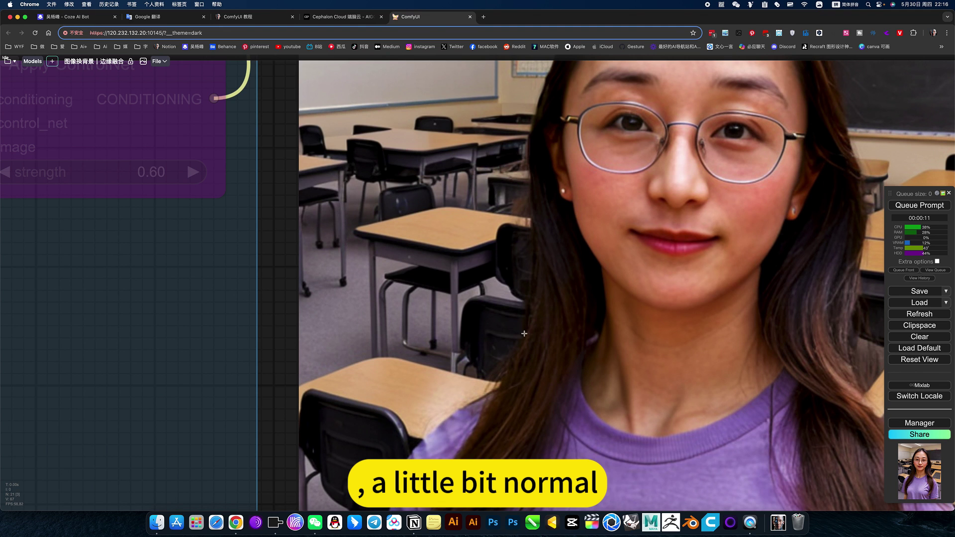
scroll(711, 360, down, 3)
scroll(799, 348, down, 1)
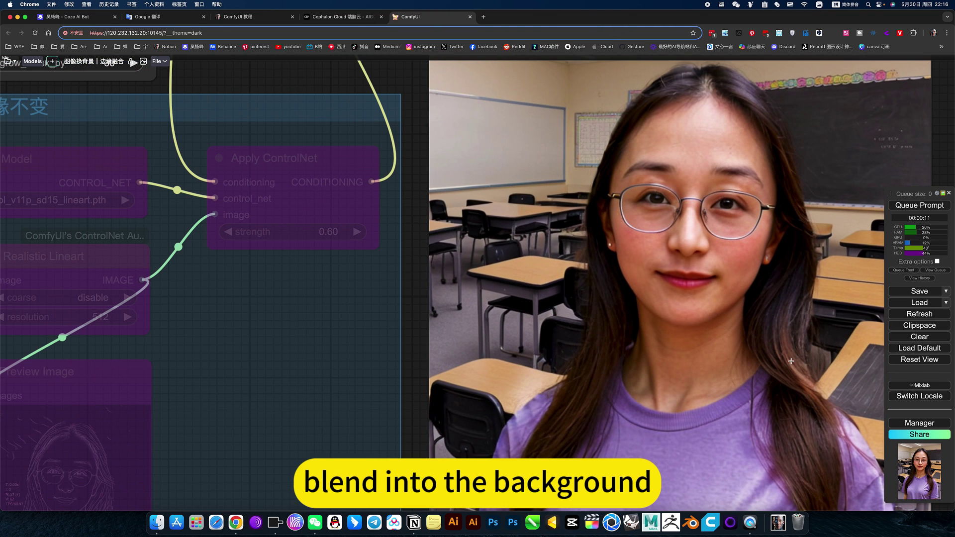
scroll(790, 361, down, 3)
scroll(568, 430, up, 3)
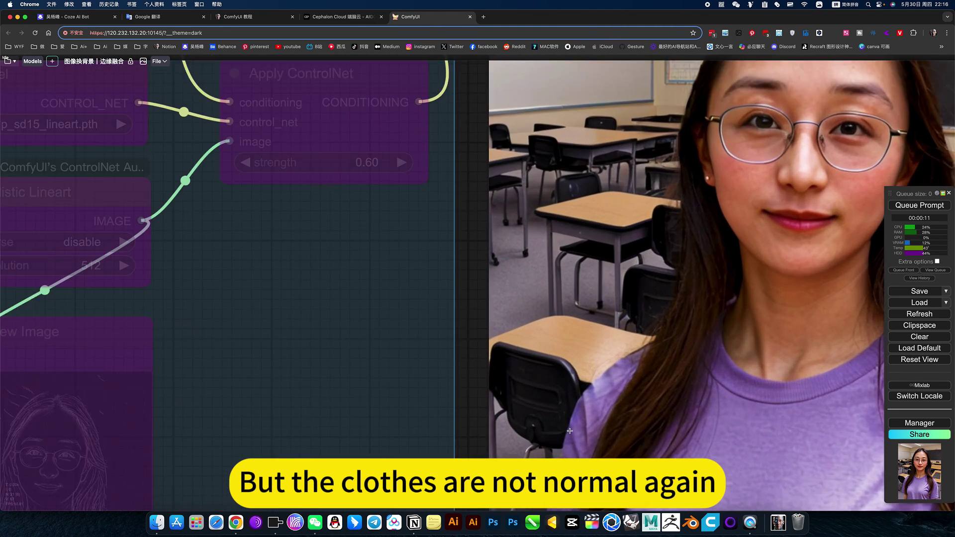
scroll(571, 417, up, 3)
scroll(574, 405, up, 3)
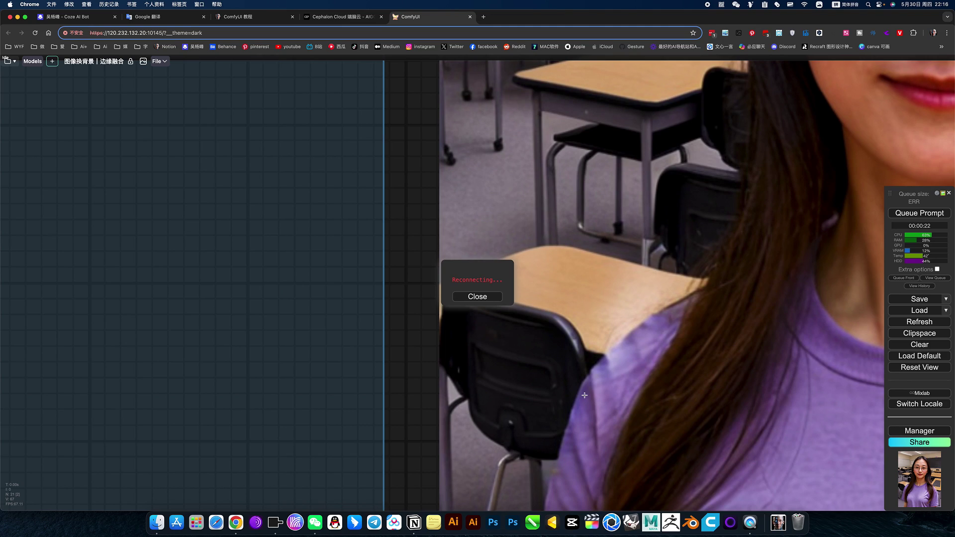
scroll(584, 396, down, 3)
scroll(584, 395, down, 1)
scroll(584, 396, down, 2)
scroll(584, 395, down, 2)
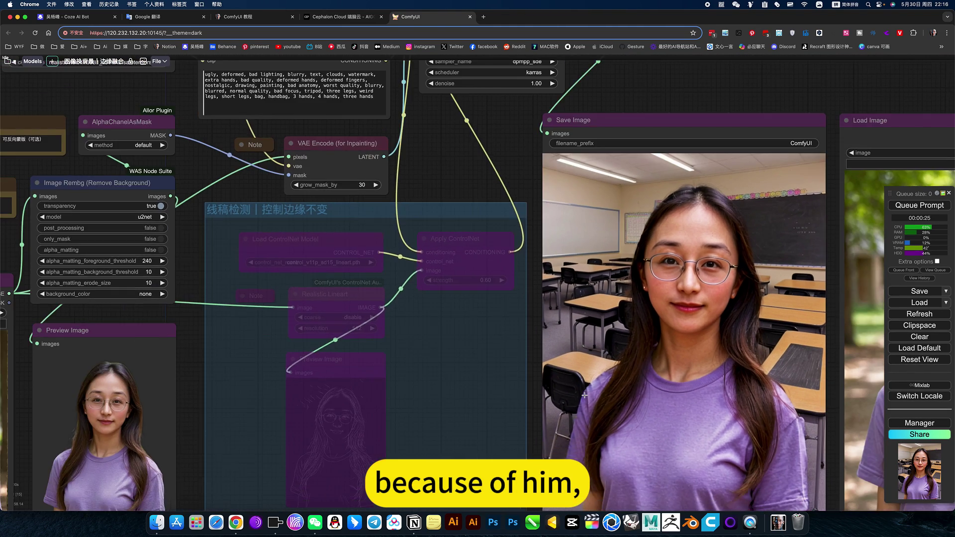
scroll(584, 395, down, 3)
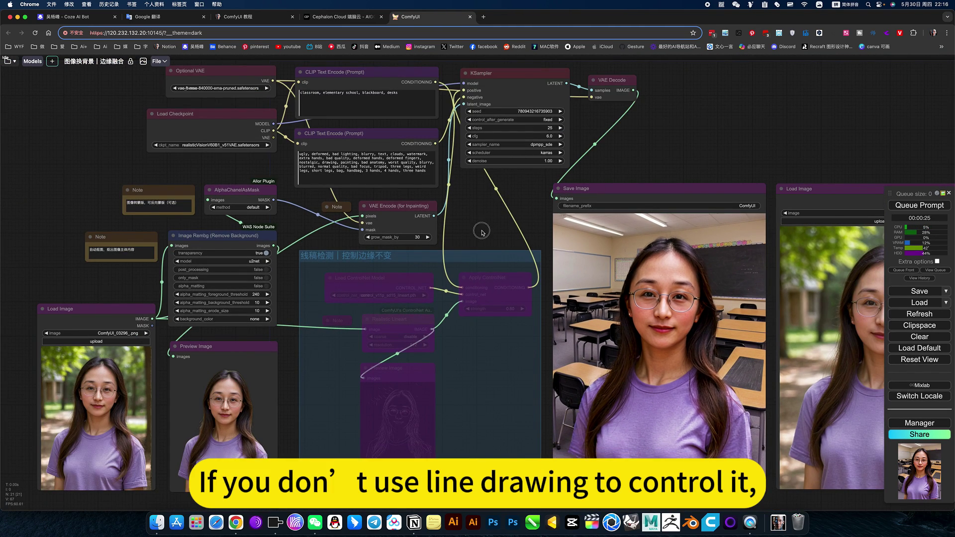
mouse_move(508, 250)
mouse_down()
mouse_move(525, 178)
mouse_move(572, 203)
mouse_up()
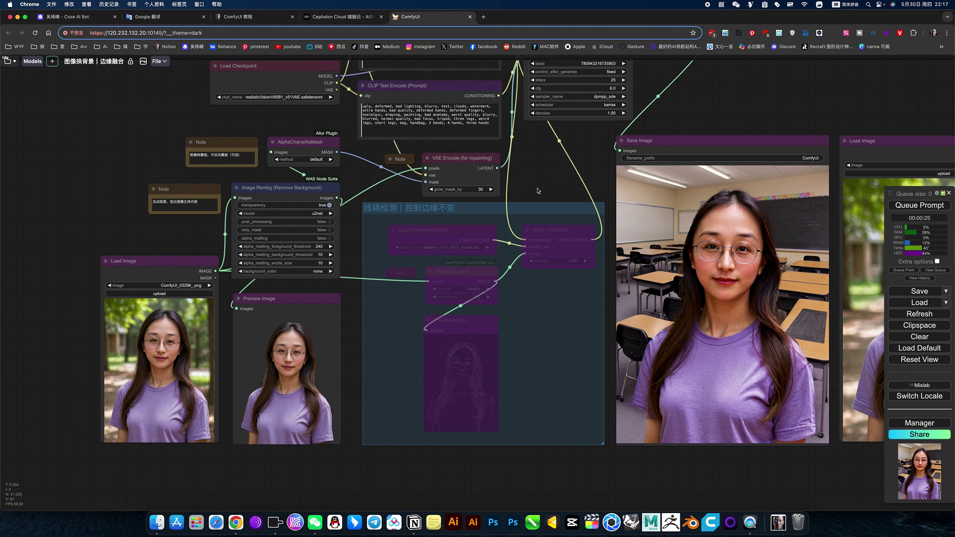
drag(537, 192, 540, 197)
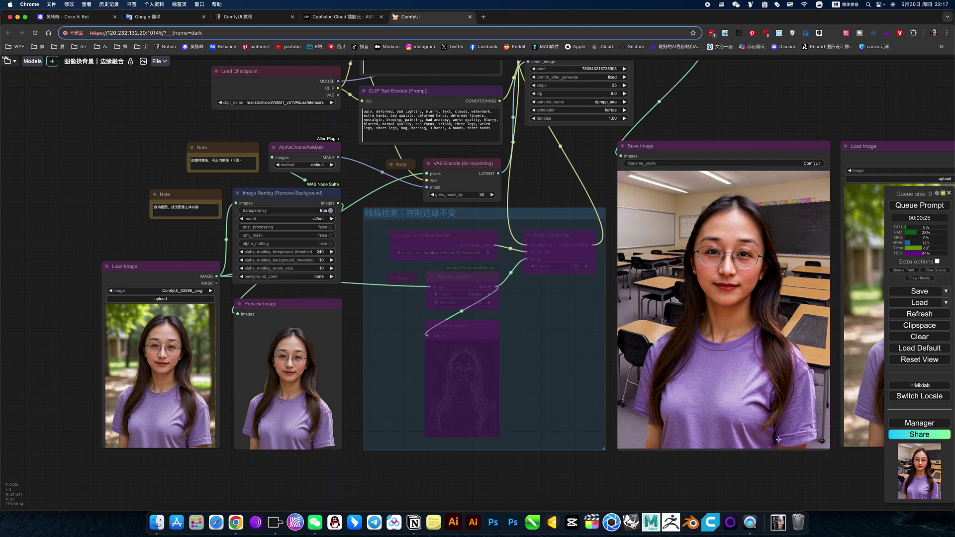
scroll(835, 373, down, 3)
scroll(827, 386, up, 2)
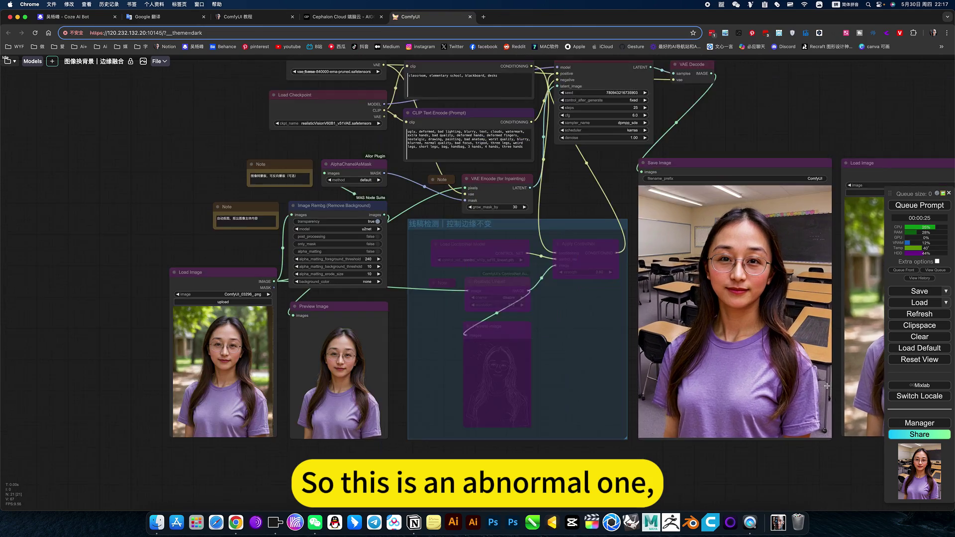
scroll(827, 386, up, 4)
scroll(827, 386, up, 4)
scroll(826, 386, up, 4)
scroll(827, 385, up, 4)
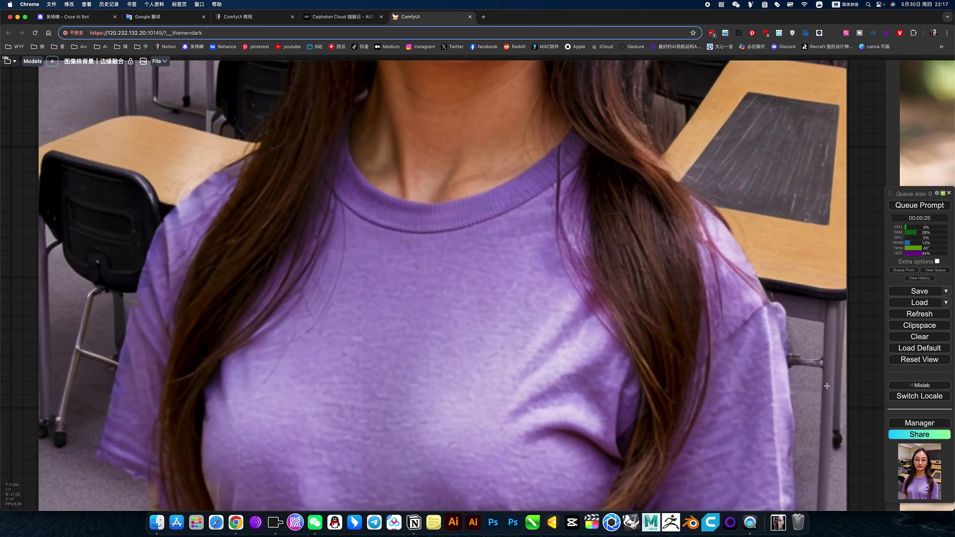
scroll(827, 386, down, 4)
scroll(826, 386, down, 4)
scroll(827, 386, down, 4)
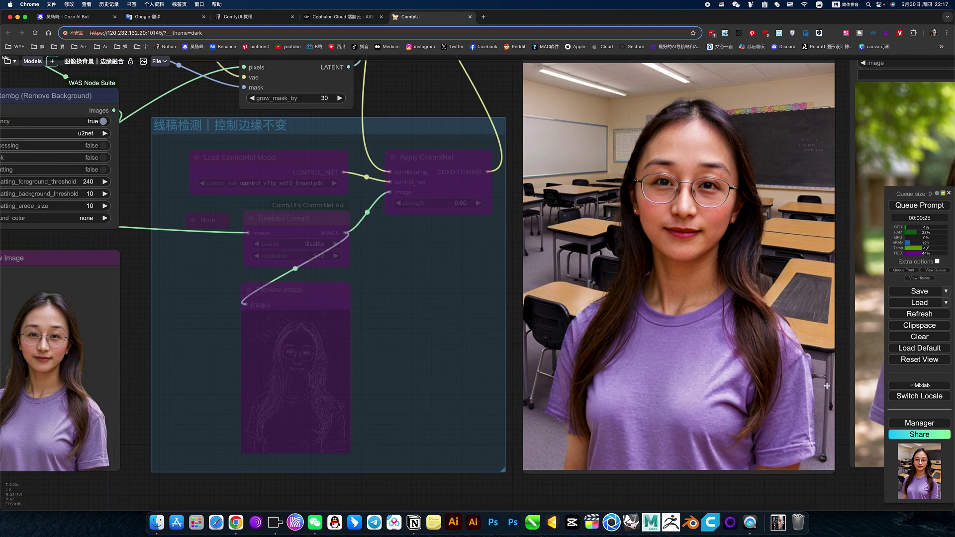
scroll(826, 386, down, 3)
scroll(826, 386, down, 2)
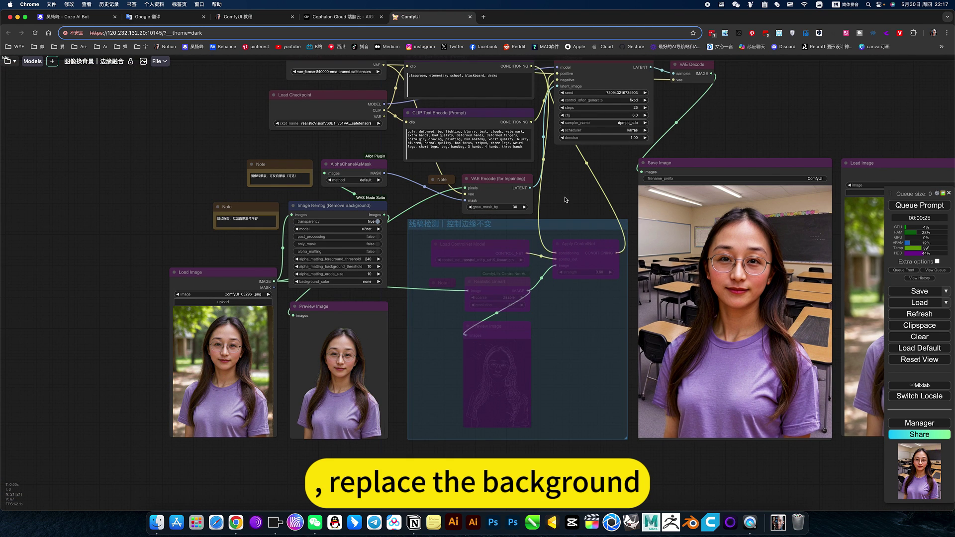
drag(565, 199, 527, 237)
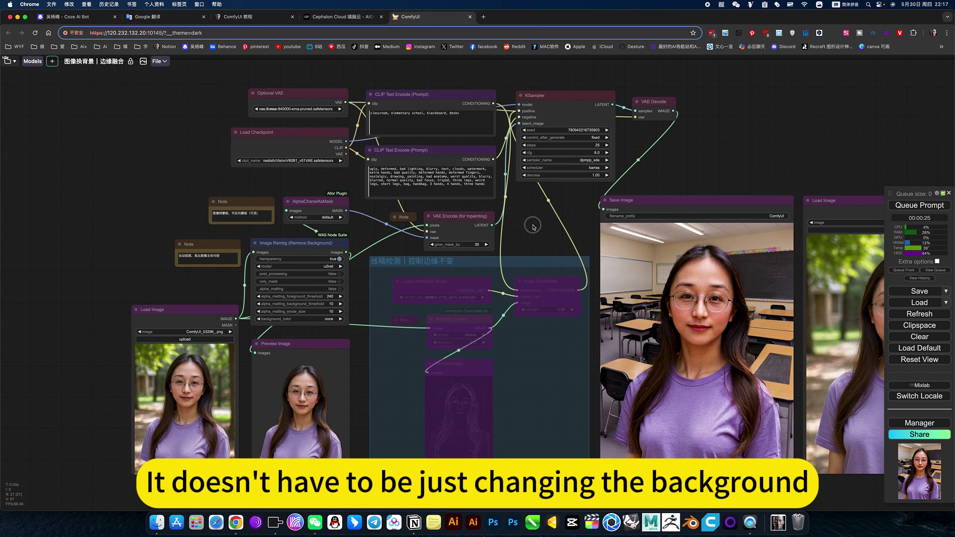
scroll(535, 227, left, 2)
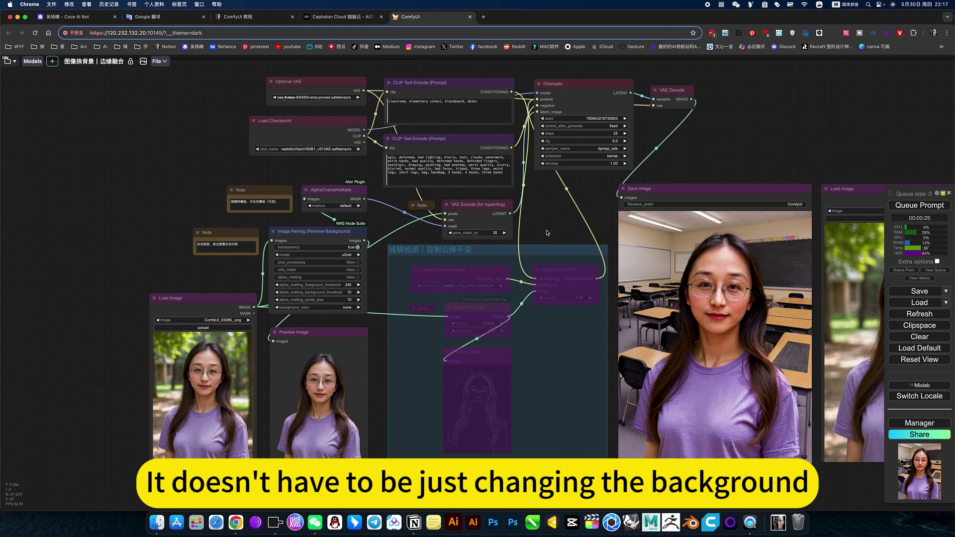
mouse_move(556, 225)
mouse_down()
mouse_move(542, 242)
mouse_move(521, 234)
mouse_up()
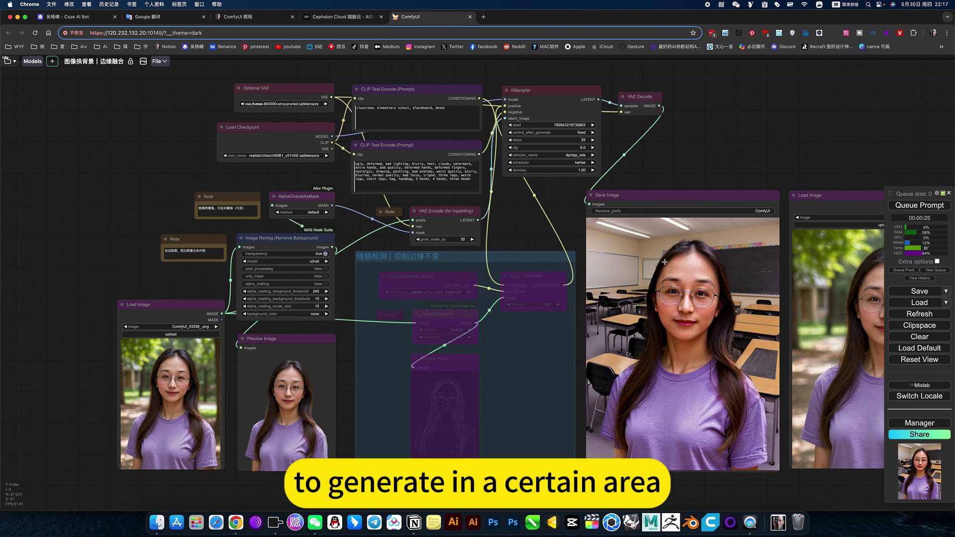
Set the lineart ControlNet group nodes back to Always
scroll(509, 262, down, 2)
right_click(509, 262)
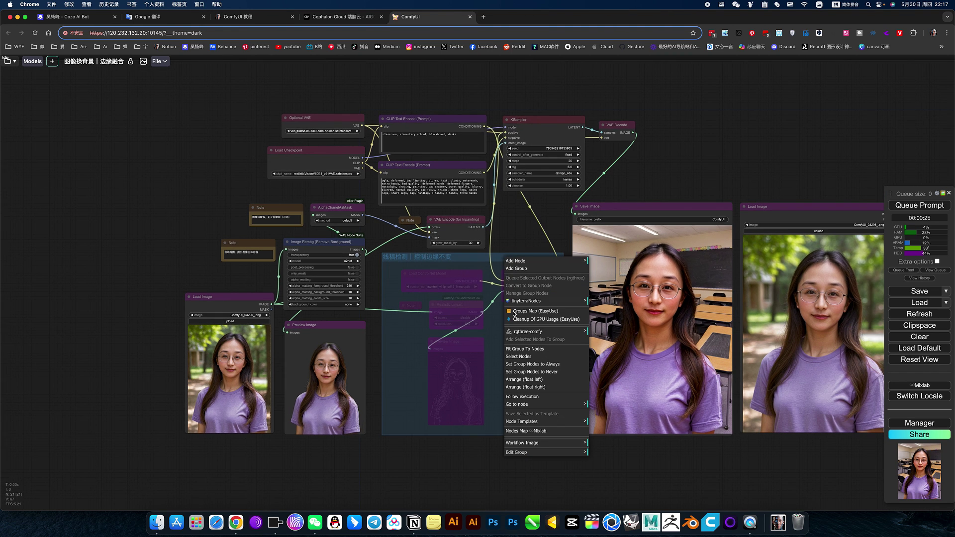
click(540, 365)
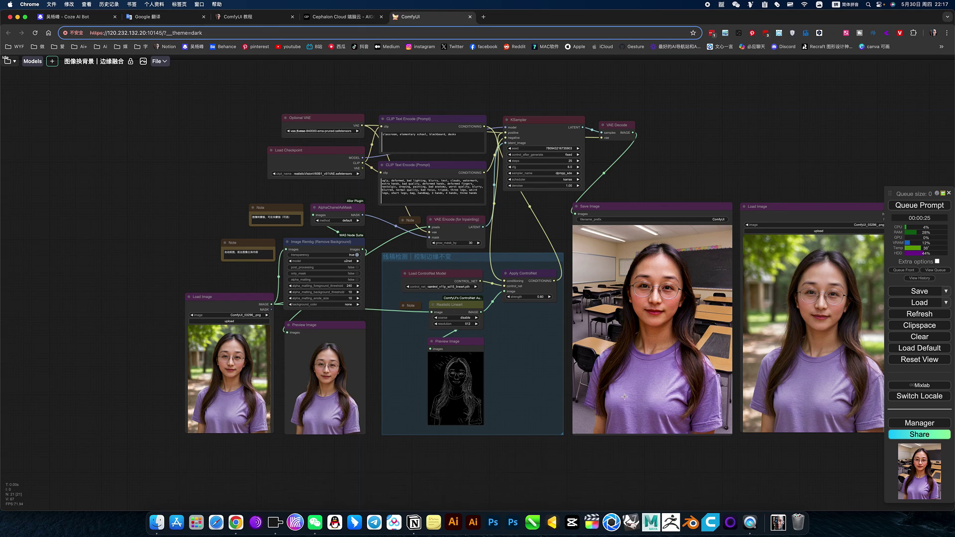
scroll(579, 390, up, 3)
scroll(579, 390, up, 3)
scroll(579, 390, up, 2)
scroll(578, 390, up, 4)
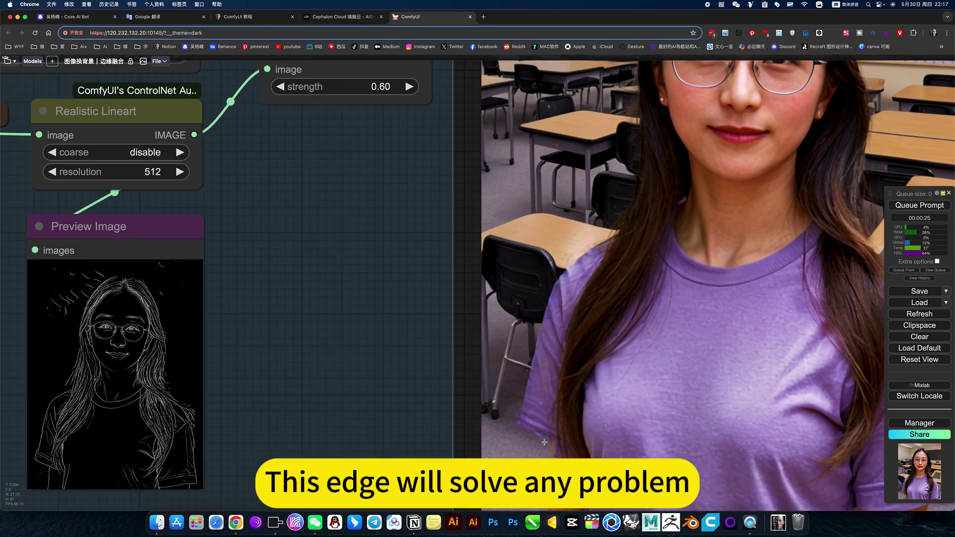
scroll(554, 453, up, 3)
scroll(545, 442, up, 3)
scroll(533, 432, up, 3)
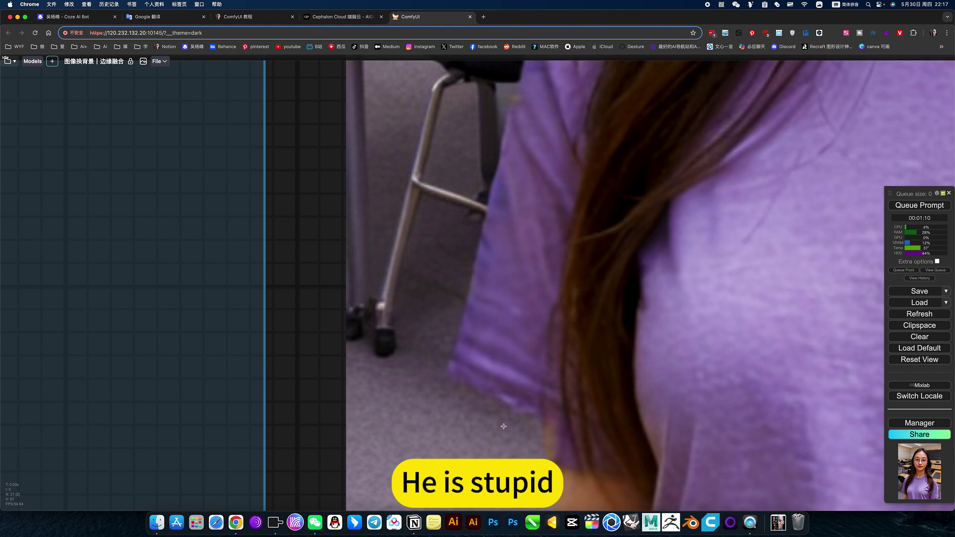
Queue a new generation with Ctrl+Enter
scroll(522, 417, down, 2)
scroll(522, 416, down, 2)
scroll(522, 417, down, 2)
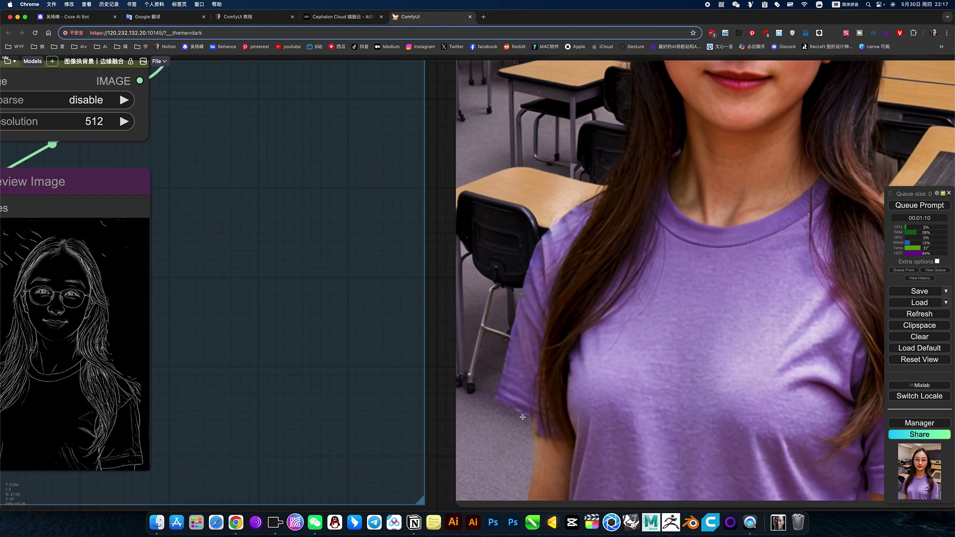
scroll(522, 416, down, 2)
scroll(522, 417, down, 2)
scroll(522, 417, down, 2)
scroll(521, 417, down, 1)
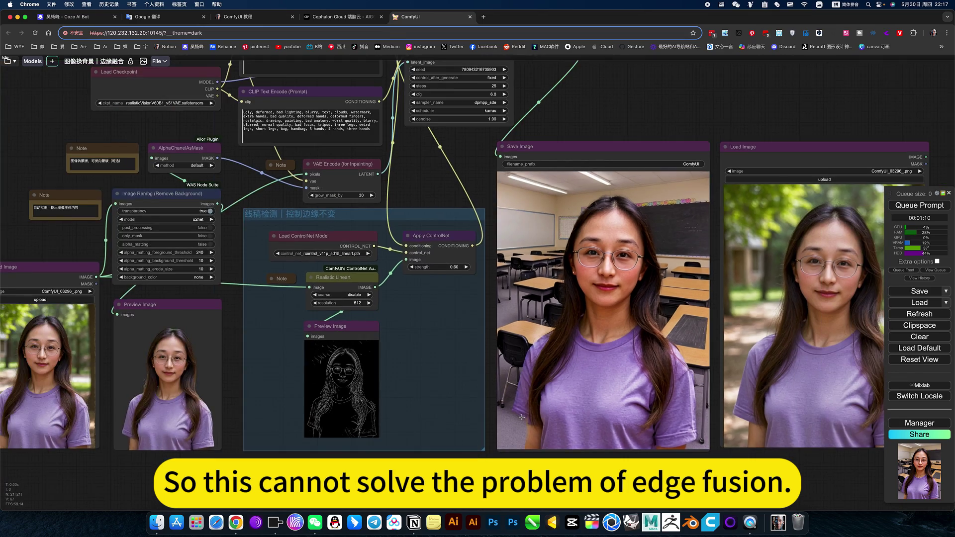
scroll(521, 417, down, 2)
scroll(521, 417, down, 2)
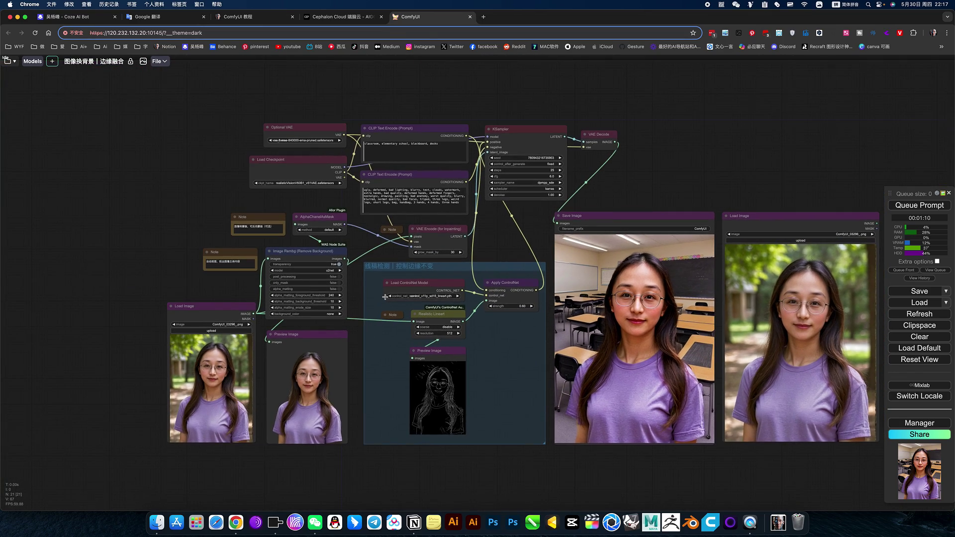
scroll(393, 294, up, 3)
scroll(437, 286, up, 3)
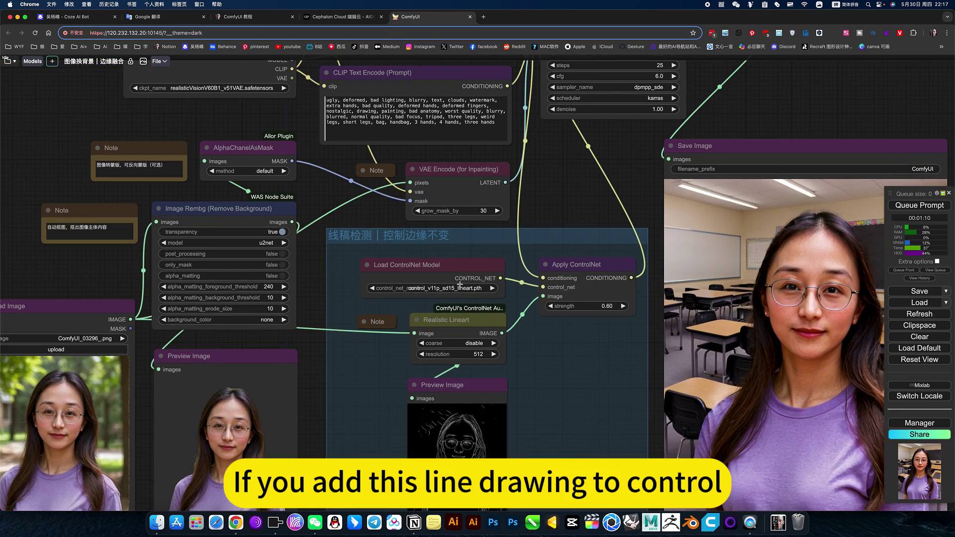
scroll(460, 285, down, 3)
scroll(460, 285, down, 2)
key(ctrl+Return)
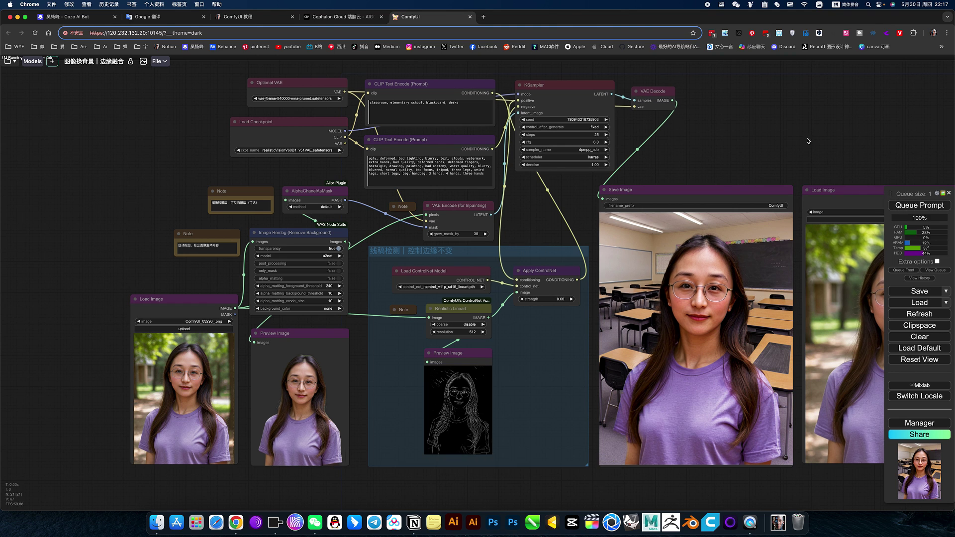
Inspect the finished edge-control result, lineart preview, and Apply ControlNet strength
drag(807, 141, 724, 158)
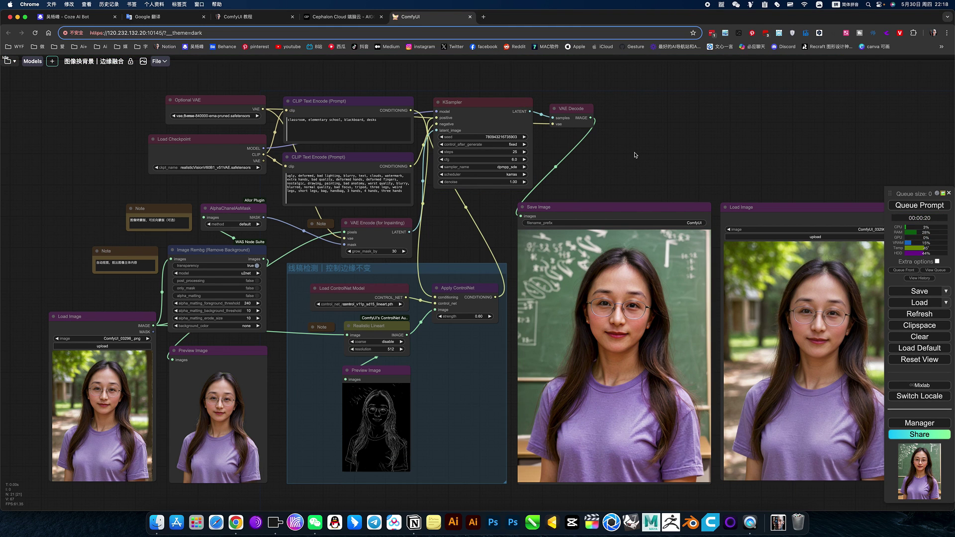
drag(611, 128, 590, 103)
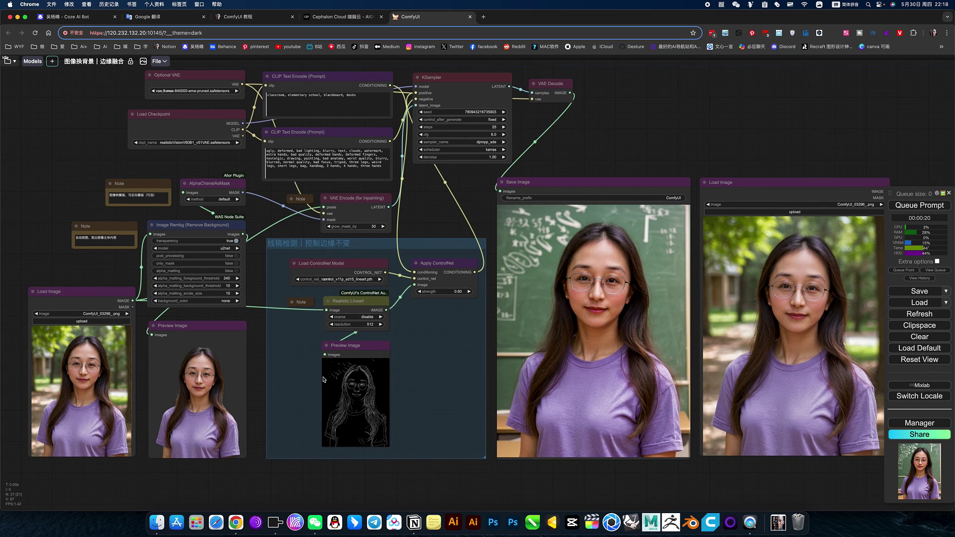
click(407, 373)
scroll(515, 418, up, 8)
scroll(513, 421, up, 2)
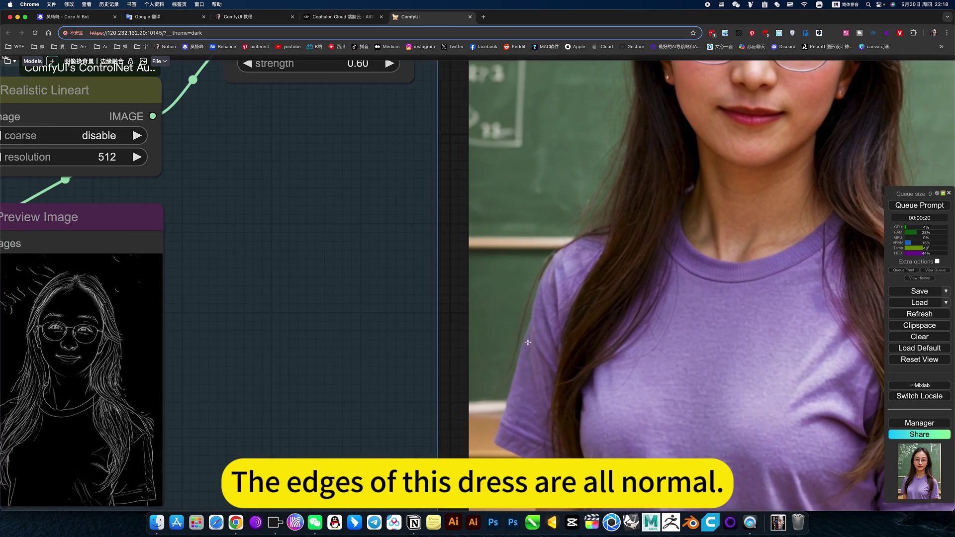
scroll(502, 437, up, 1)
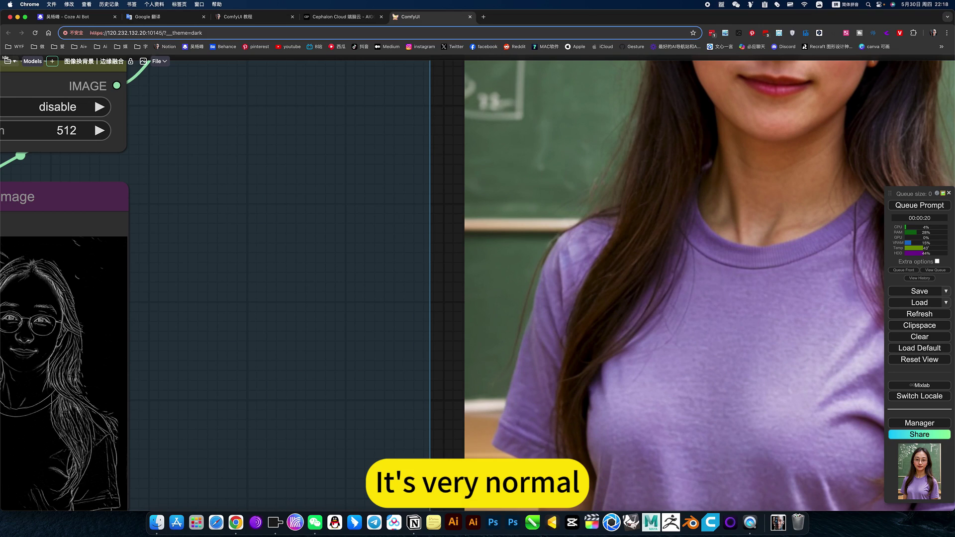
scroll(505, 451, down, 4)
scroll(505, 450, down, 2)
scroll(505, 450, down, 3)
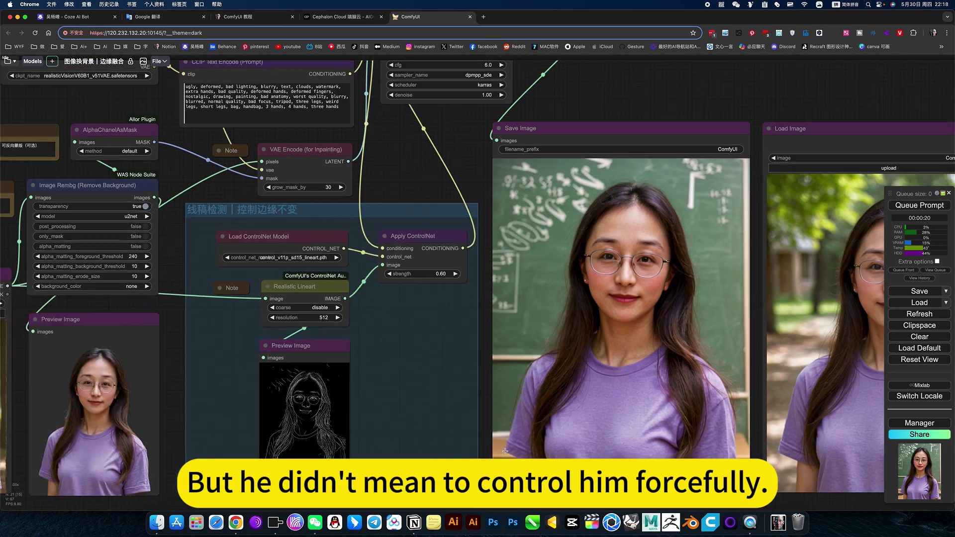
scroll(498, 449, down, 1)
drag(504, 439, 612, 398)
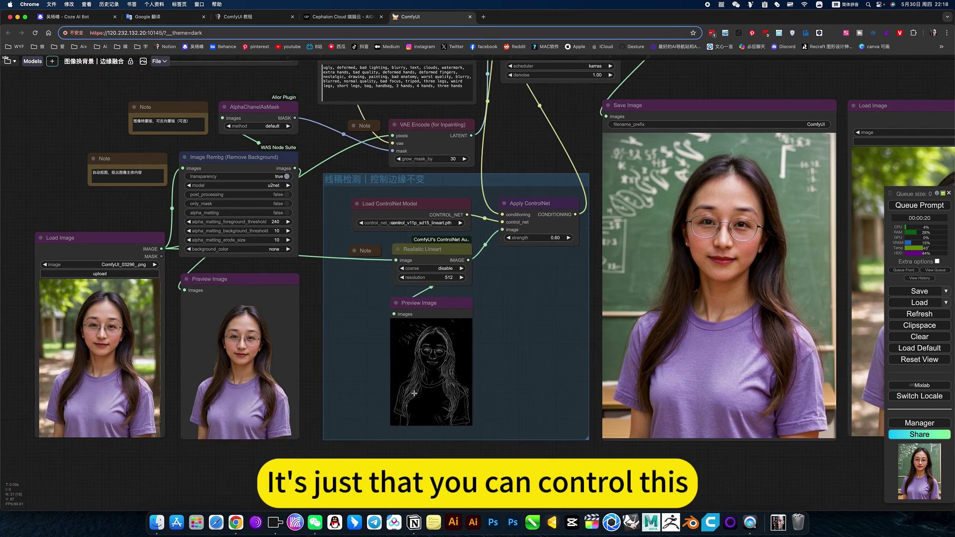
scroll(607, 189, up, 2)
scroll(607, 189, up, 2)
drag(606, 189, 550, 329)
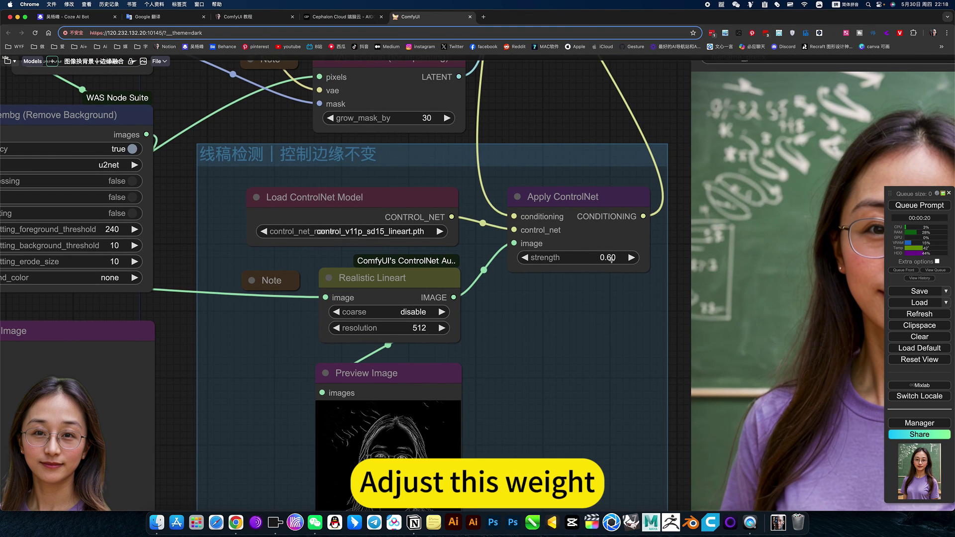
click(611, 259)
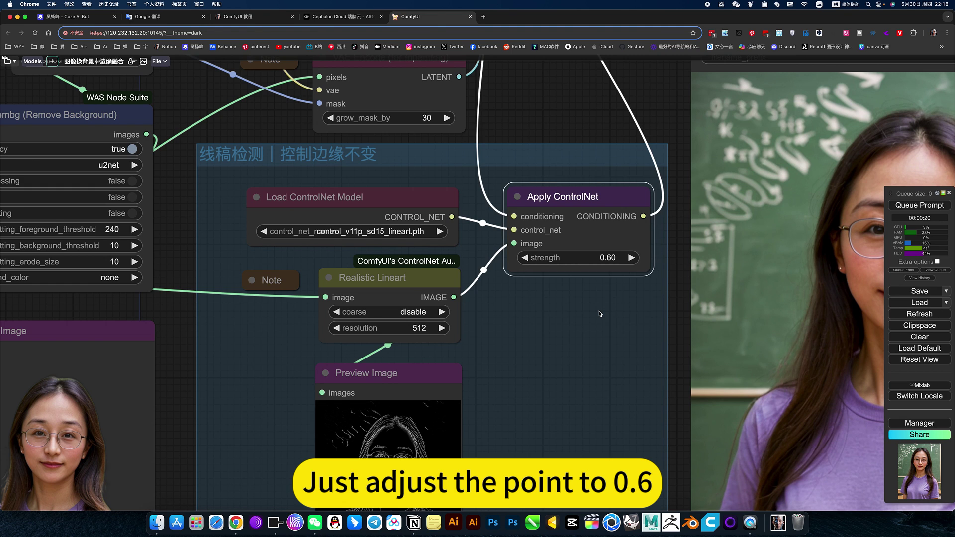
scroll(600, 313, down, 5)
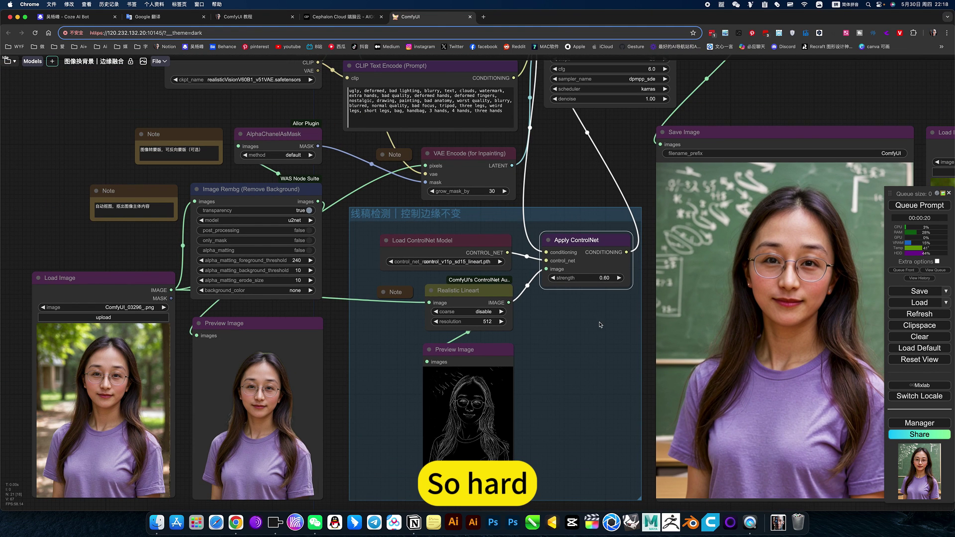
drag(559, 324, 489, 326)
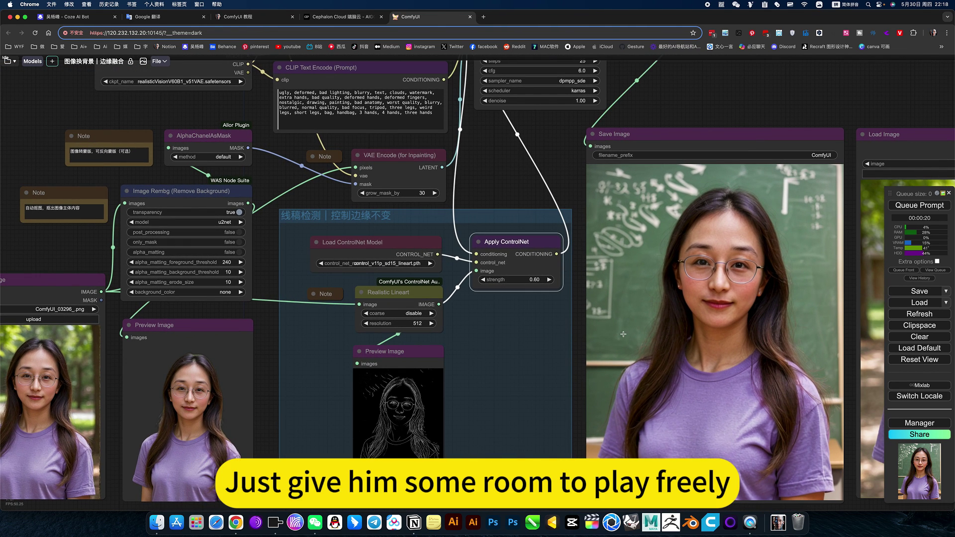
scroll(656, 341, up, 2)
scroll(654, 346, up, 2)
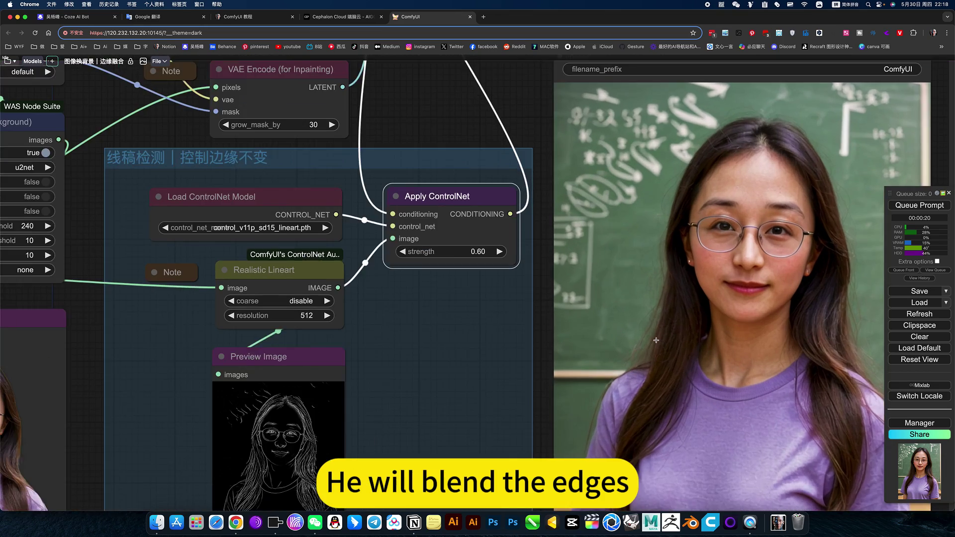
scroll(653, 351, up, 5)
scroll(650, 357, up, 3)
scroll(650, 359, up, 3)
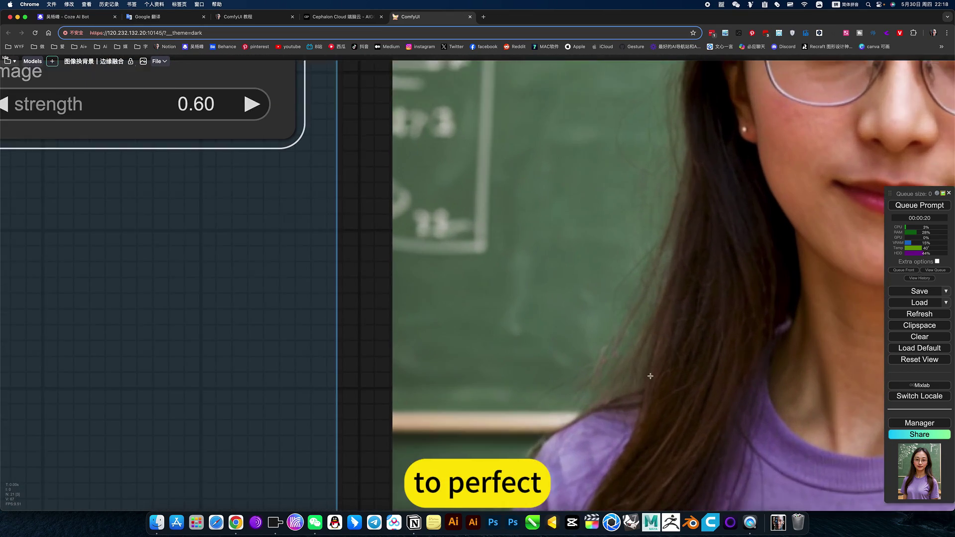
scroll(646, 373, up, 3)
scroll(592, 405, down, 3)
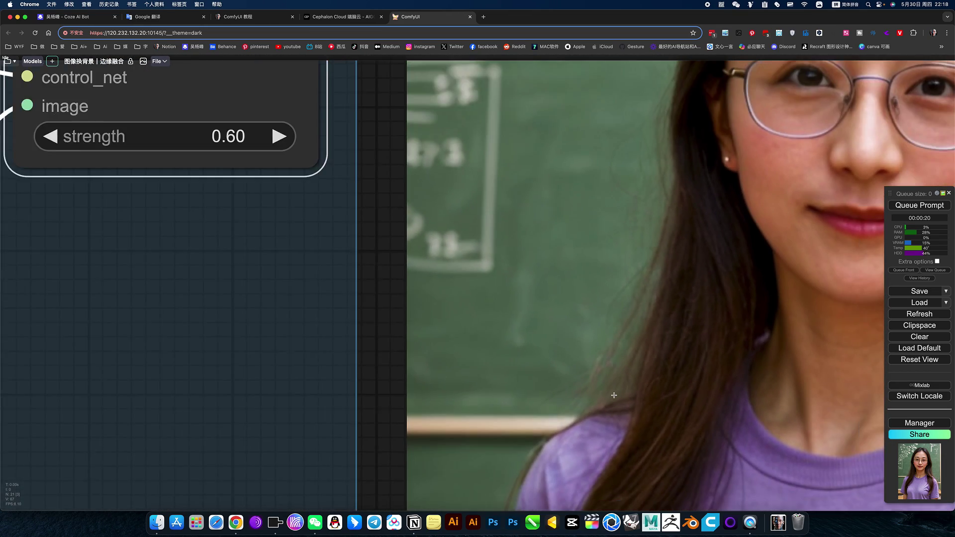
scroll(602, 402, down, 3)
scroll(612, 397, down, 3)
scroll(614, 396, down, 3)
scroll(616, 397, down, 3)
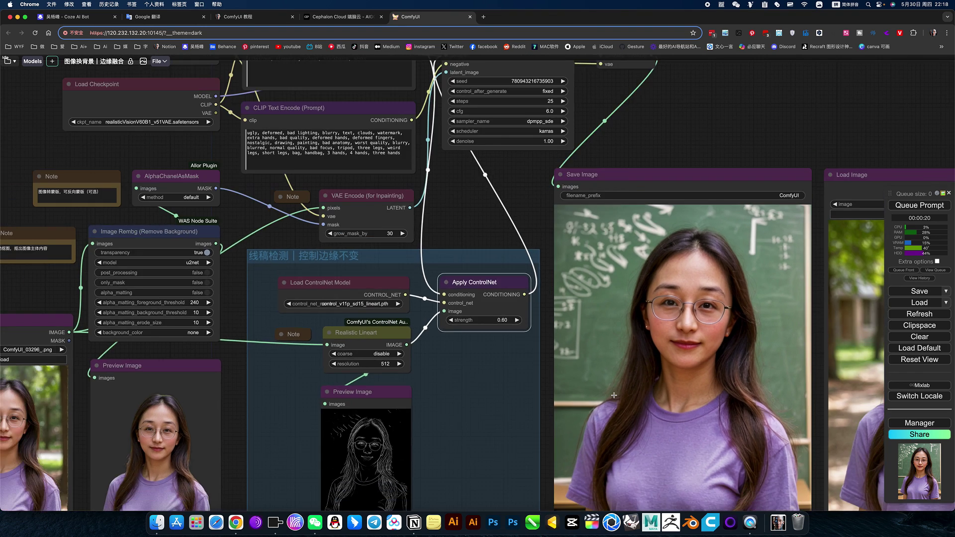
scroll(617, 398, down, 3)
scroll(619, 399, down, 2)
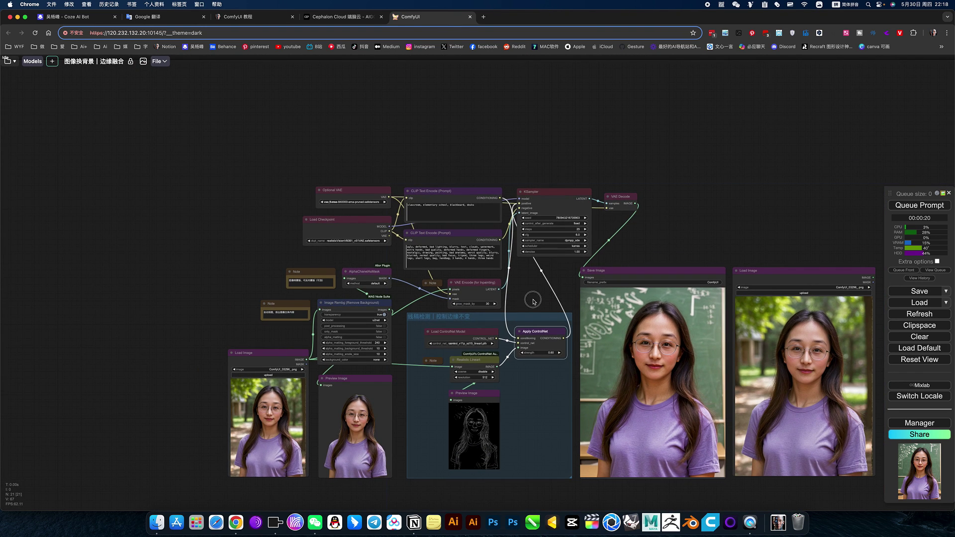
Go to the Cephalon Cloud 'AIGC 应用' page listing popular hosted apps
drag(484, 255, 384, 213)
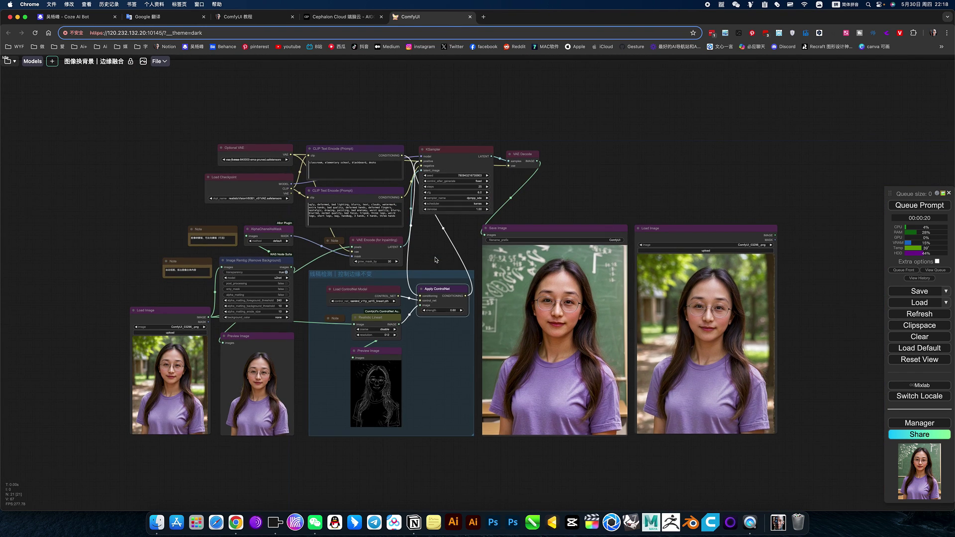
click(13, 62)
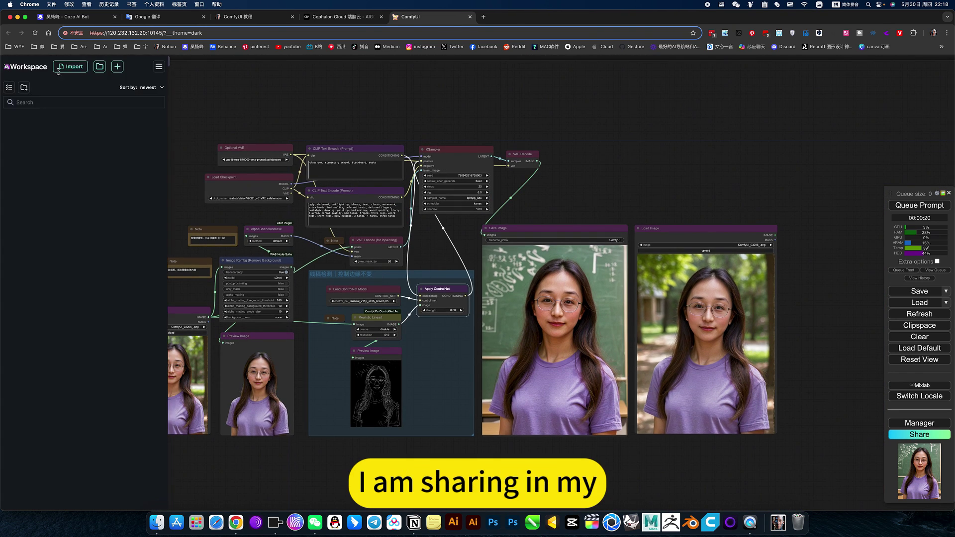
click(316, 18)
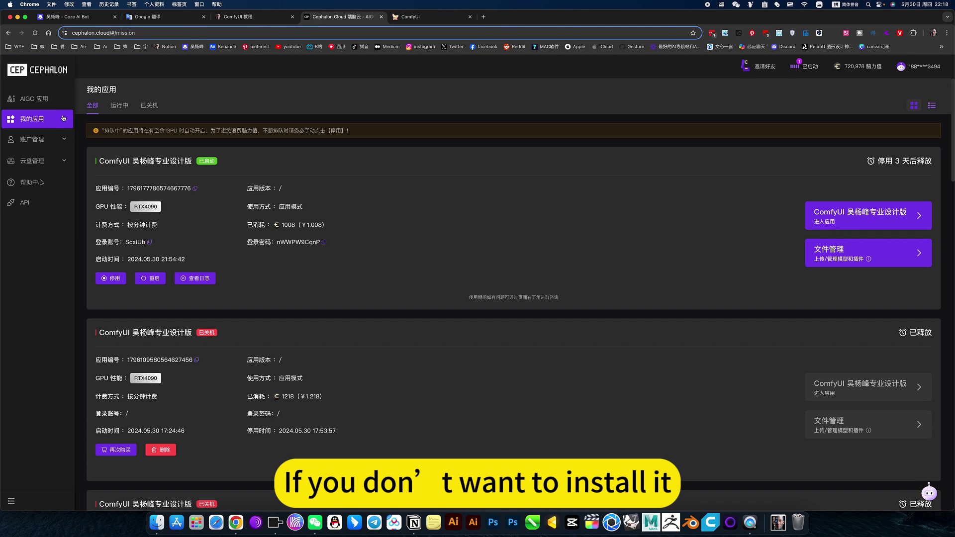
click(34, 98)
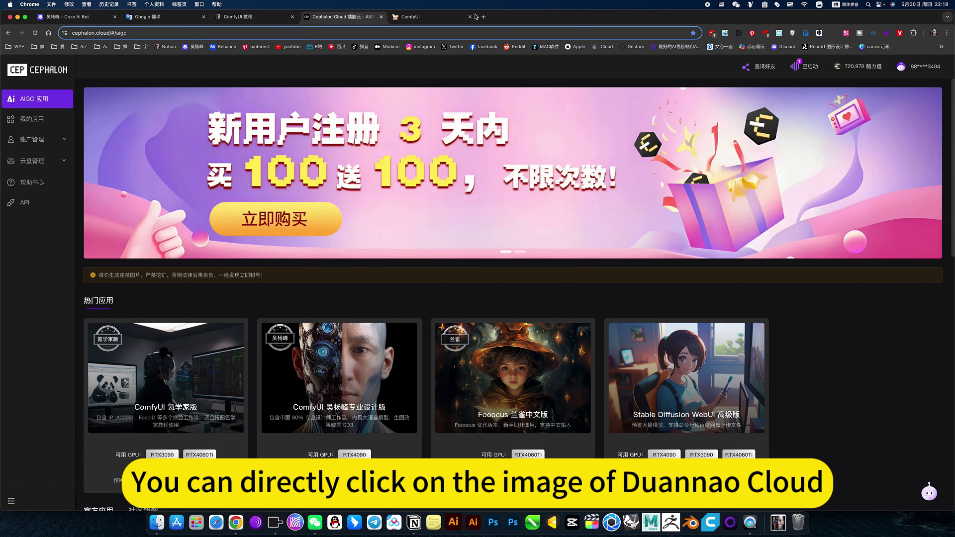
Launch the hosted ComfyUI app and load the saved '图像换背景｜边缘融合' workflow onto the canvas
click(329, 377)
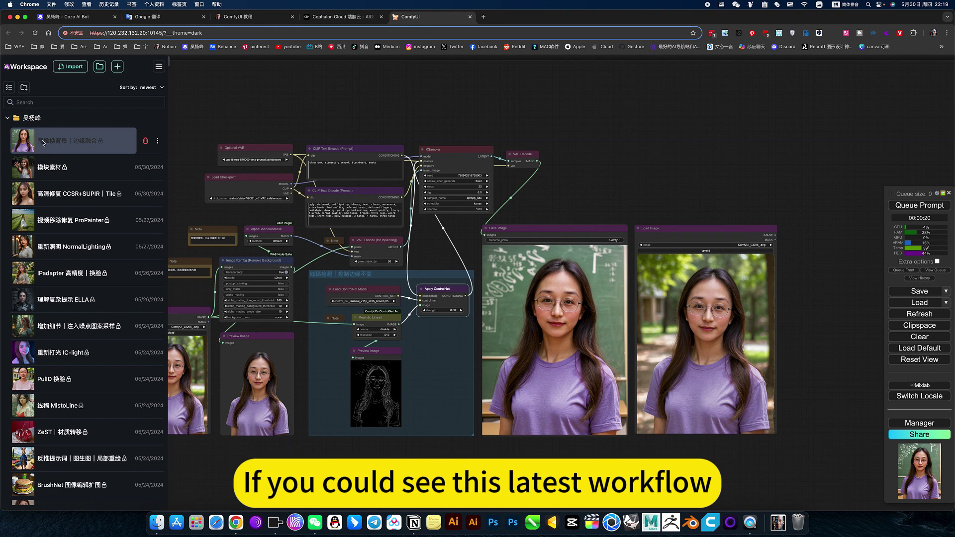
click(83, 152)
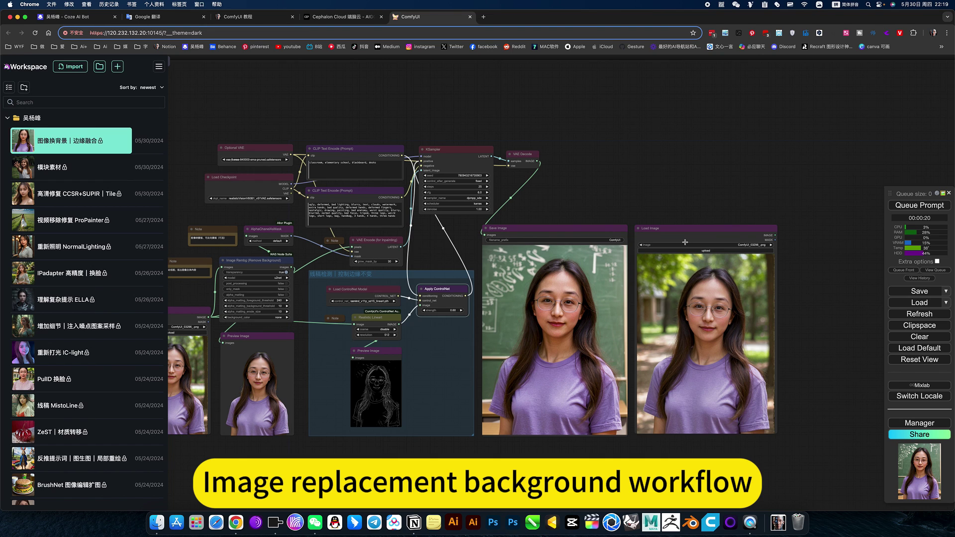
click(630, 176)
scroll(496, 255, left, 2)
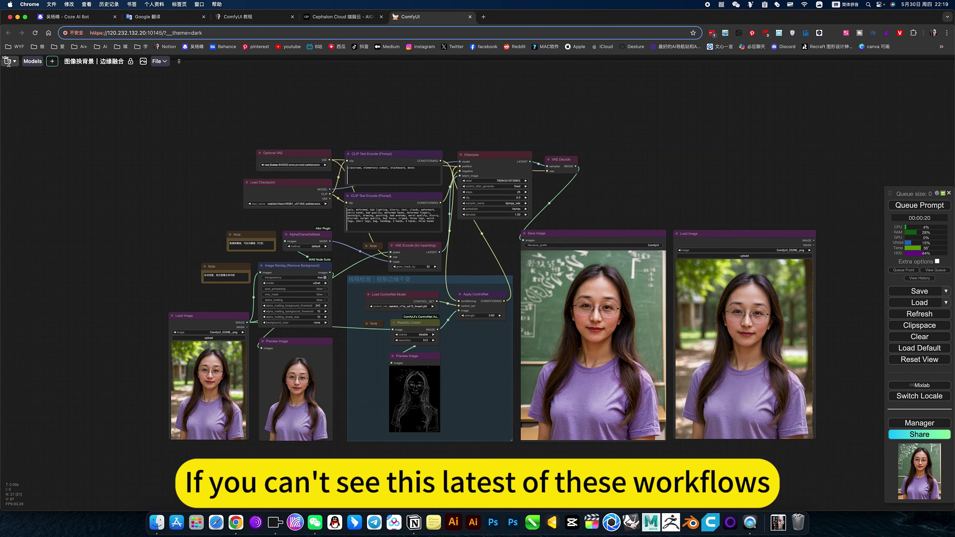
click(8, 61)
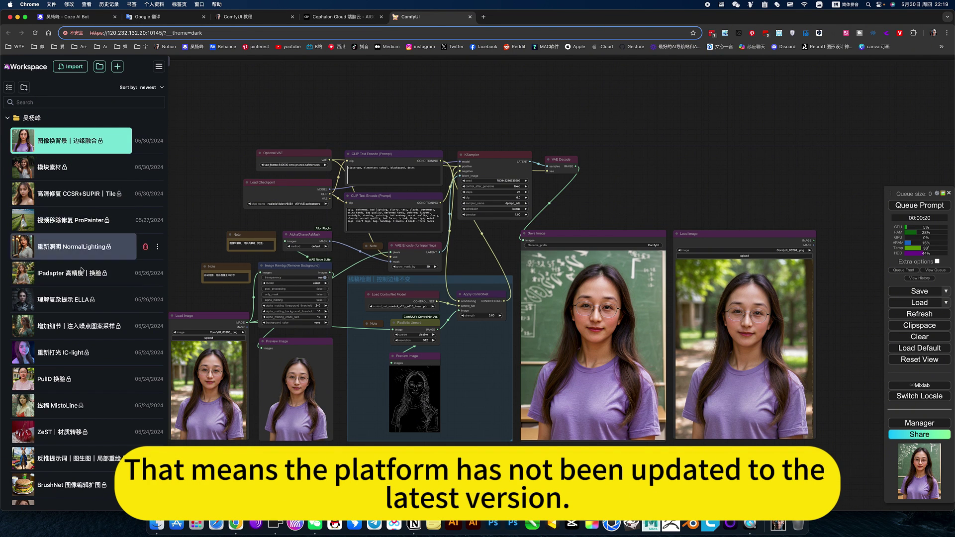
click(232, 128)
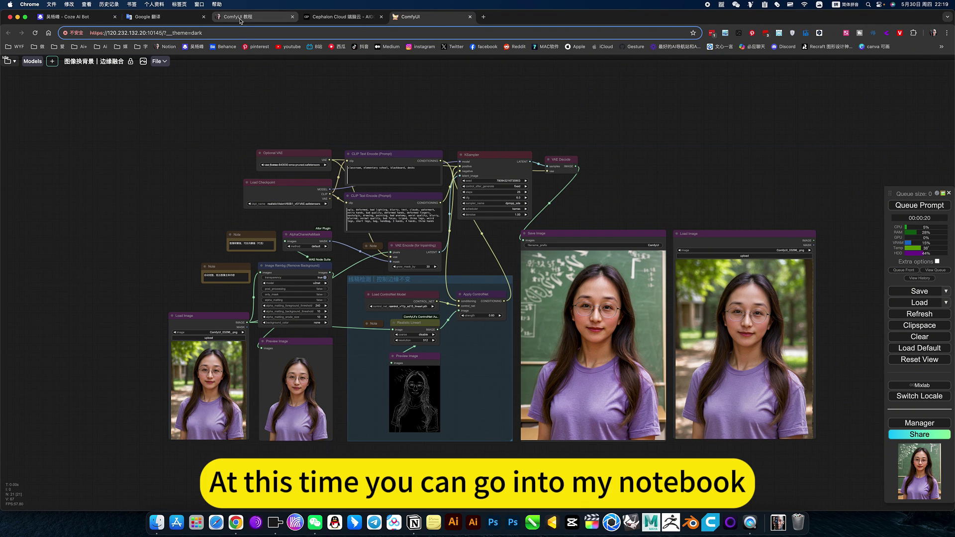
click(241, 19)
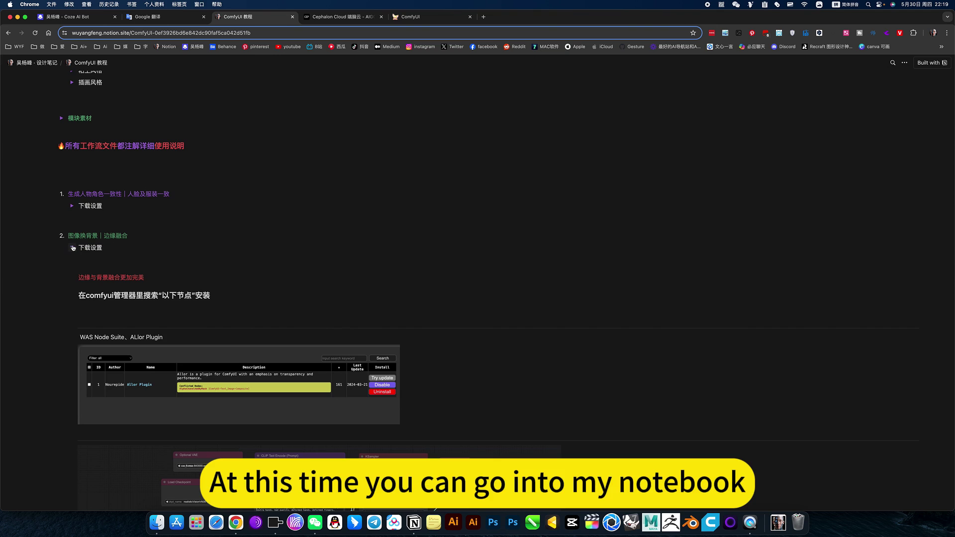
click(72, 247)
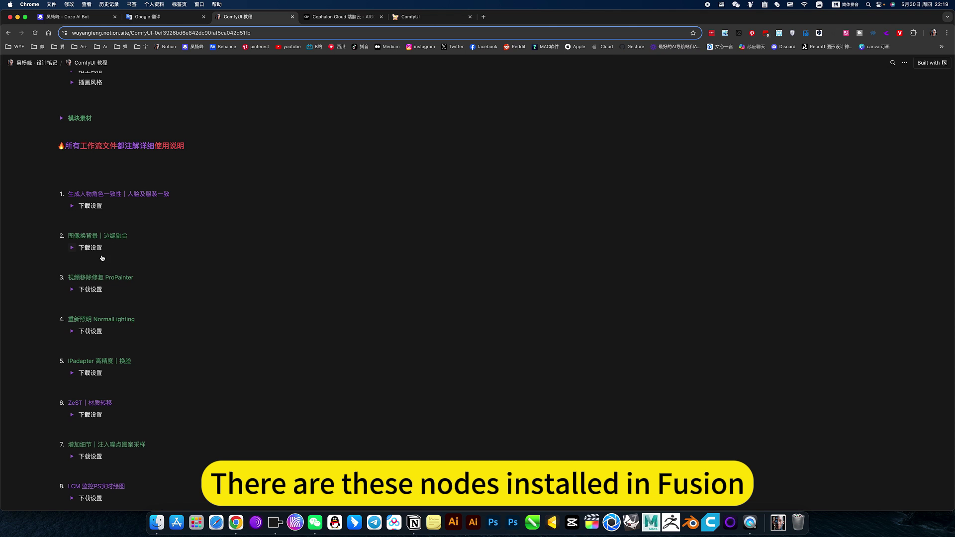
click(71, 248)
scroll(219, 320, down, 5)
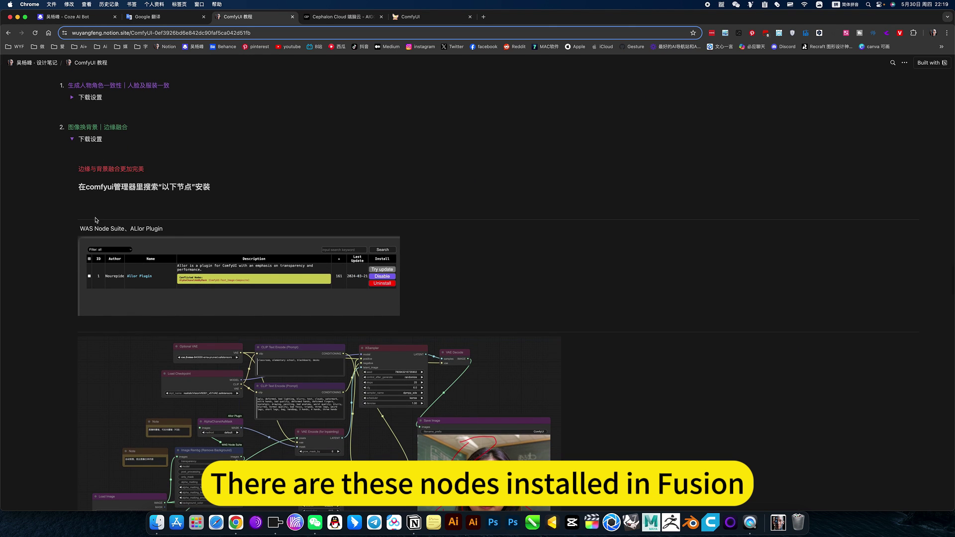
scroll(146, 256, down, 5)
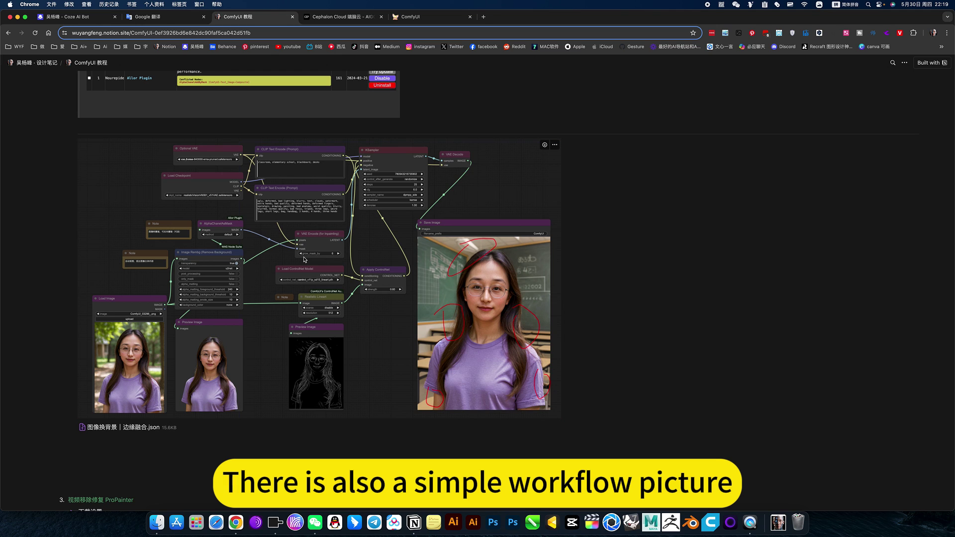
scroll(311, 271, down, 3)
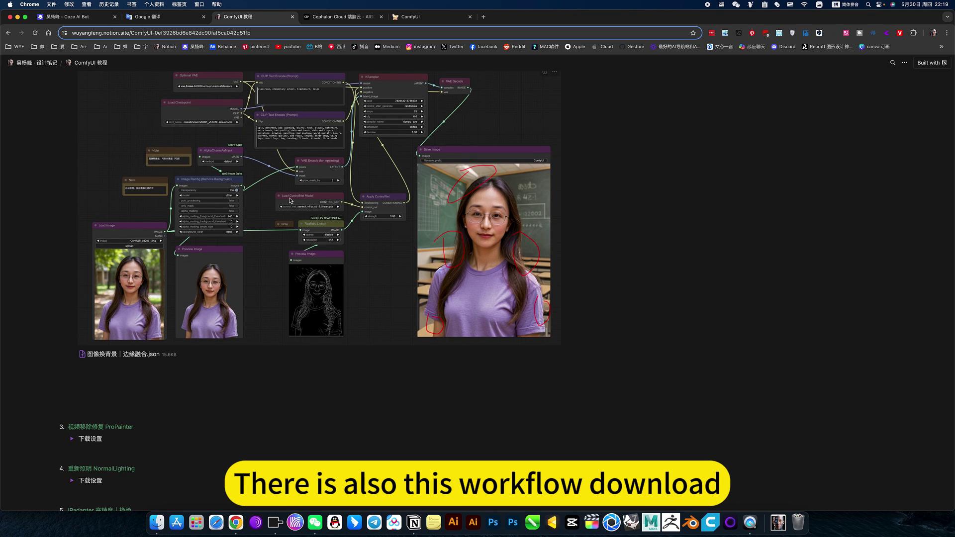
click(406, 21)
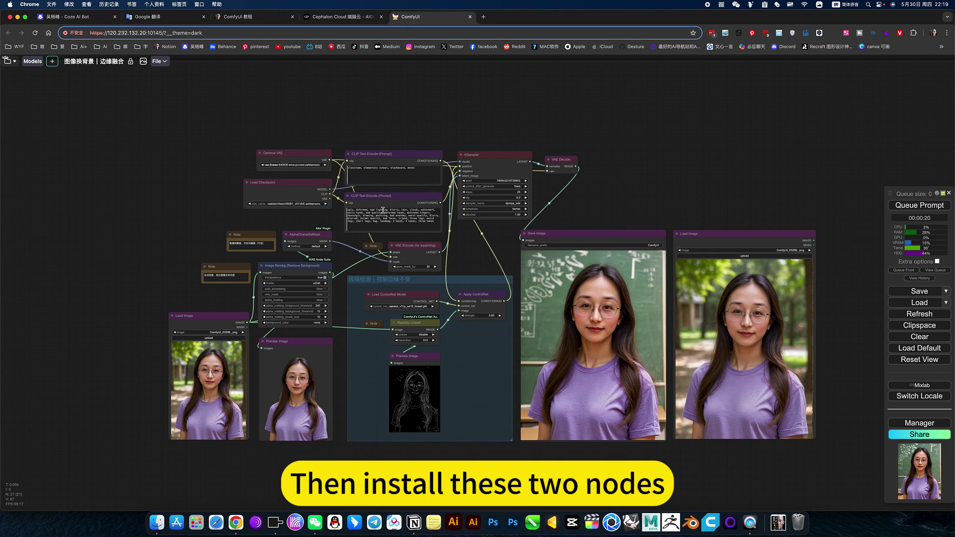
scroll(229, 192, up, 2)
scroll(229, 192, up, 3)
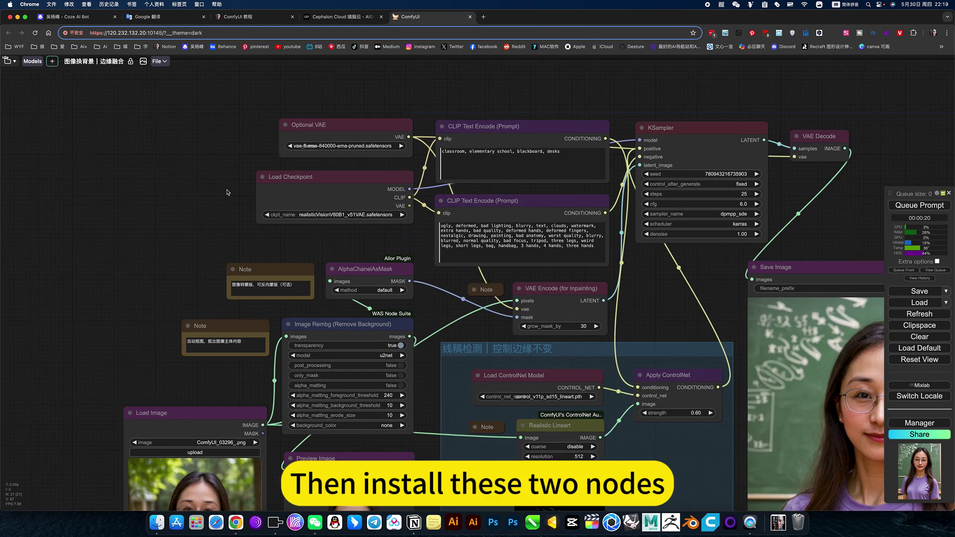
scroll(229, 193, up, 3)
click(374, 220)
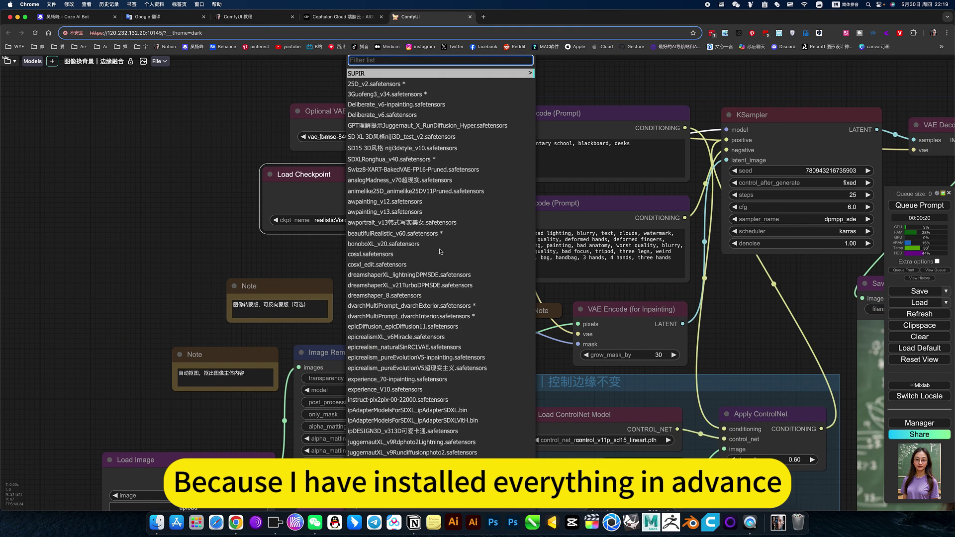
click(160, 196)
scroll(373, 251, down, 3)
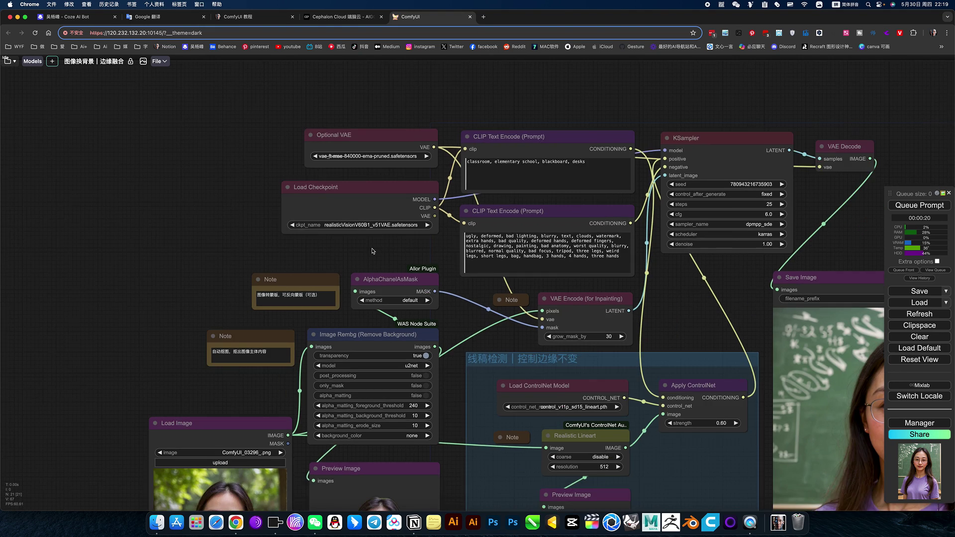
drag(627, 301, 474, 273)
scroll(473, 272, down, 2)
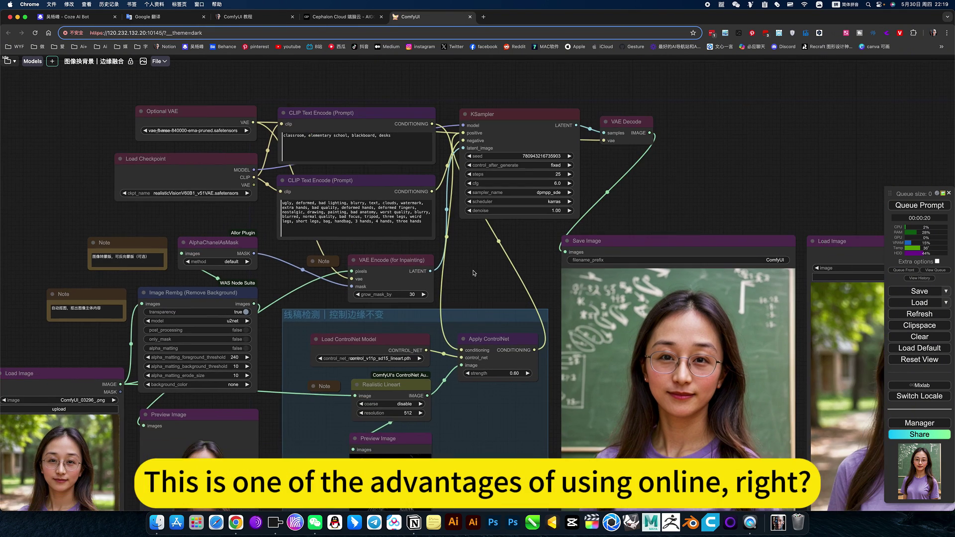
scroll(483, 271, down, 1)
scroll(599, 192, down, 2)
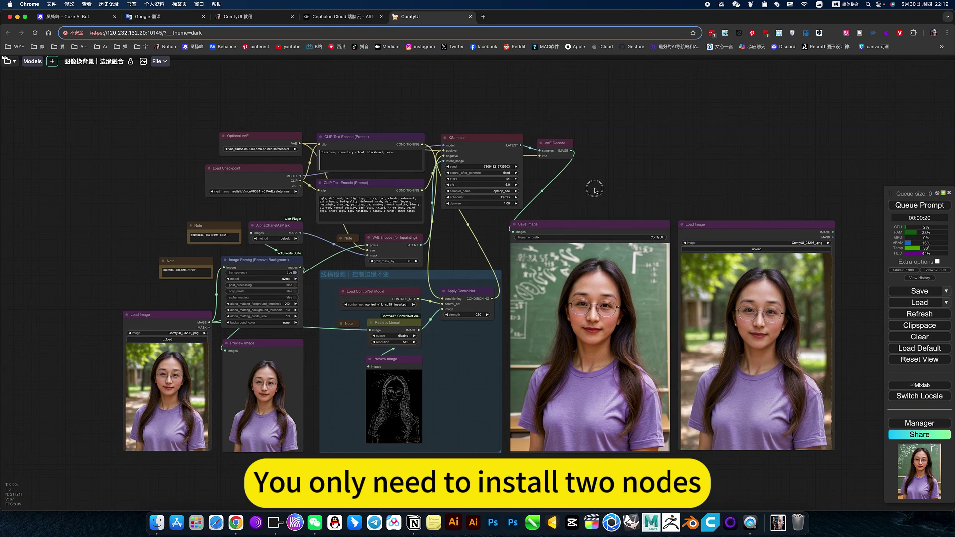
click(262, 192)
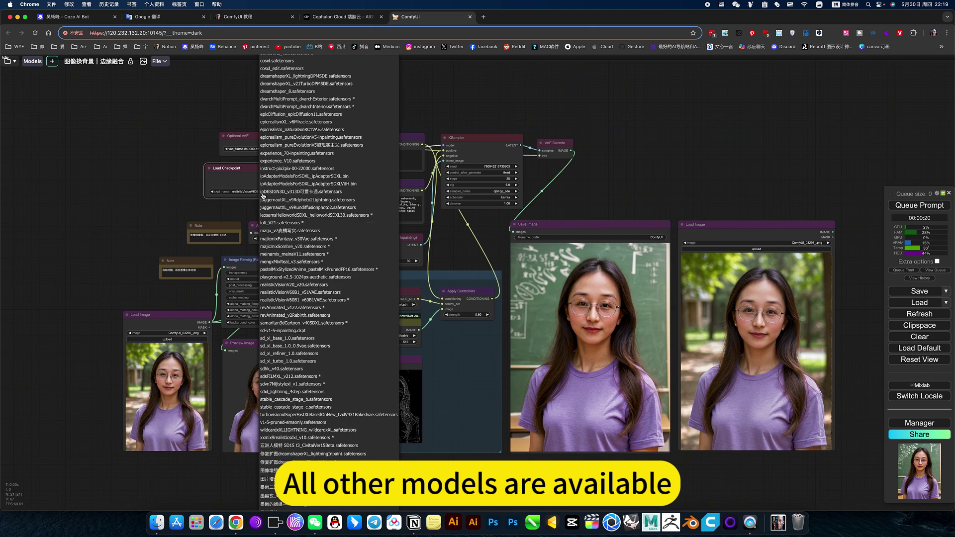
click(602, 180)
click(397, 304)
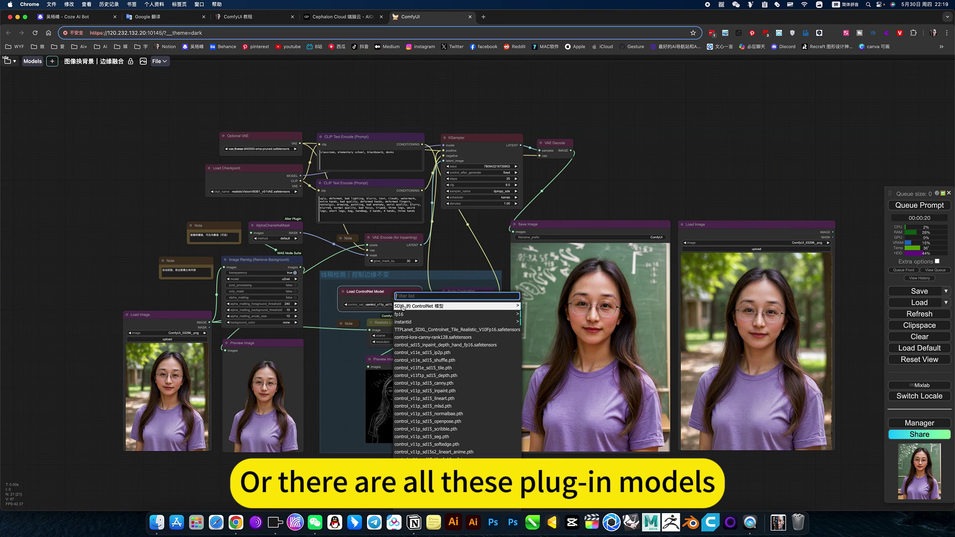
click(314, 288)
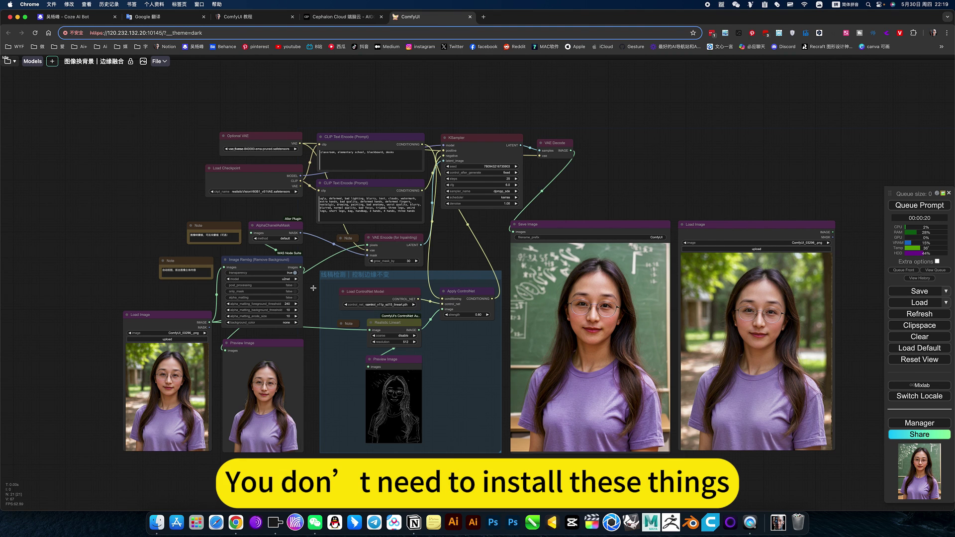
scroll(224, 271, up, 2)
scroll(224, 271, up, 1)
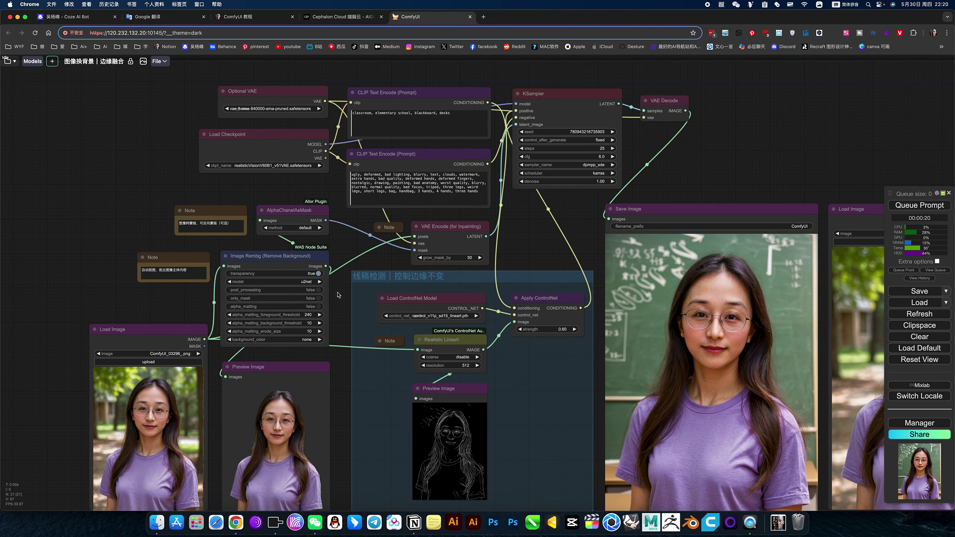
scroll(259, 245, up, 1)
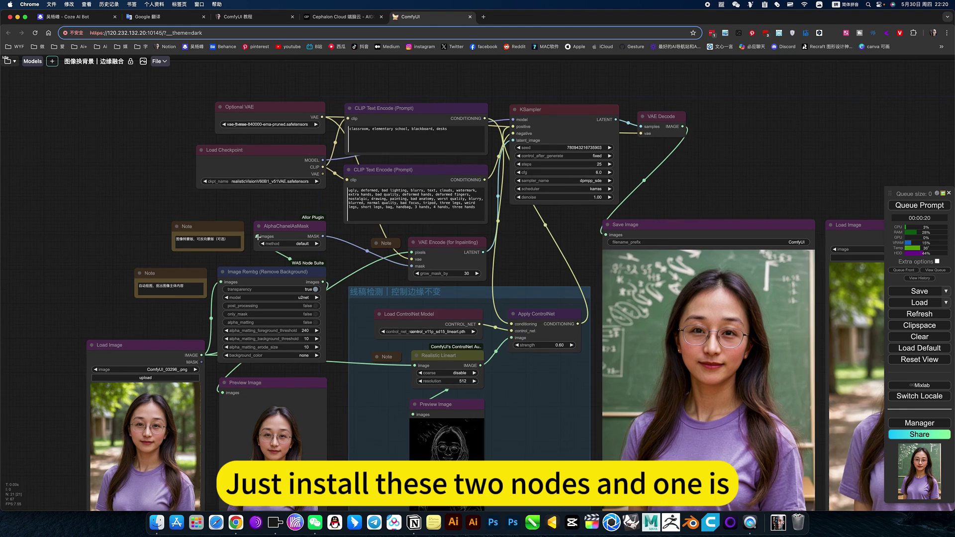
scroll(259, 244, up, 1)
scroll(258, 245, up, 2)
scroll(258, 244, up, 1)
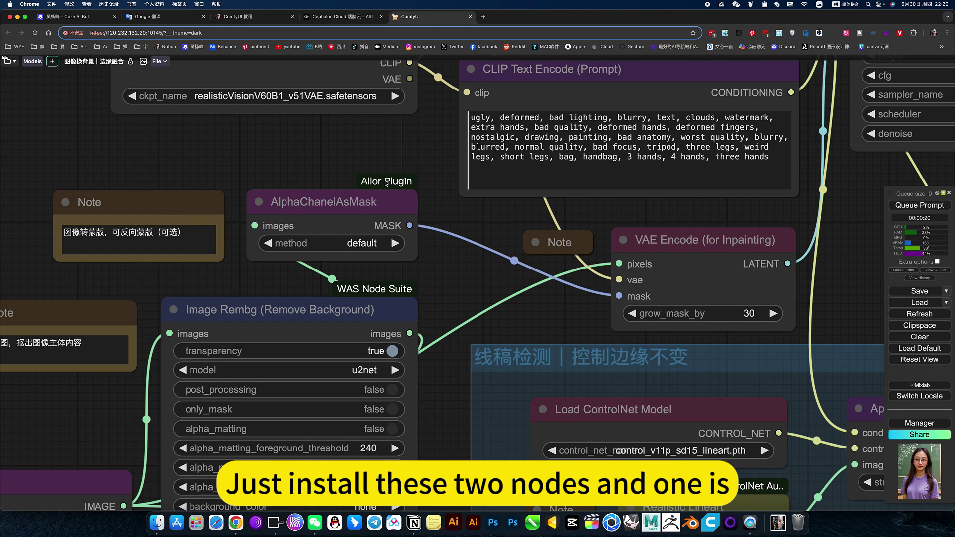
click(314, 194)
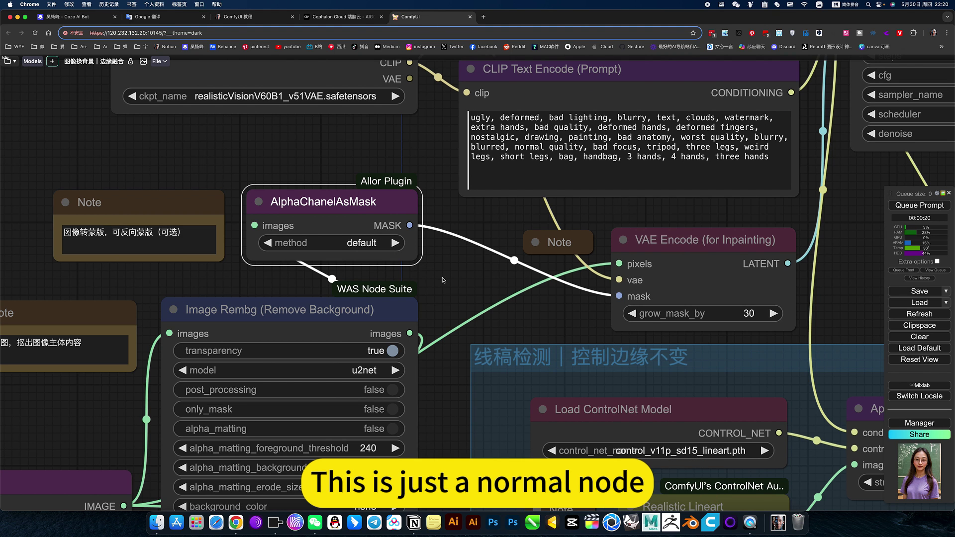
scroll(453, 288, down, 1)
scroll(453, 288, down, 2)
click(423, 304)
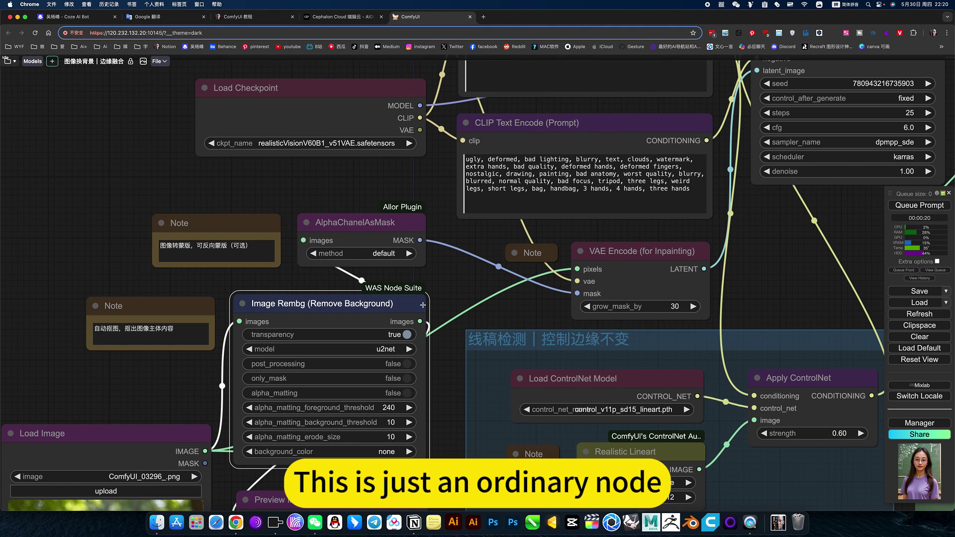
scroll(498, 305, right, 2)
scroll(548, 303, down, 2)
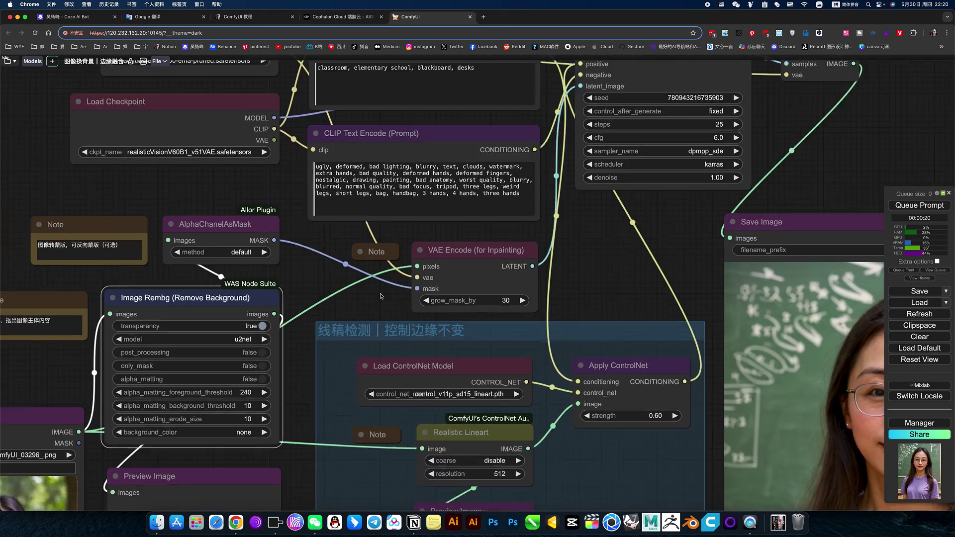
scroll(548, 303, down, 2)
scroll(548, 303, down, 2)
scroll(547, 298, down, 1)
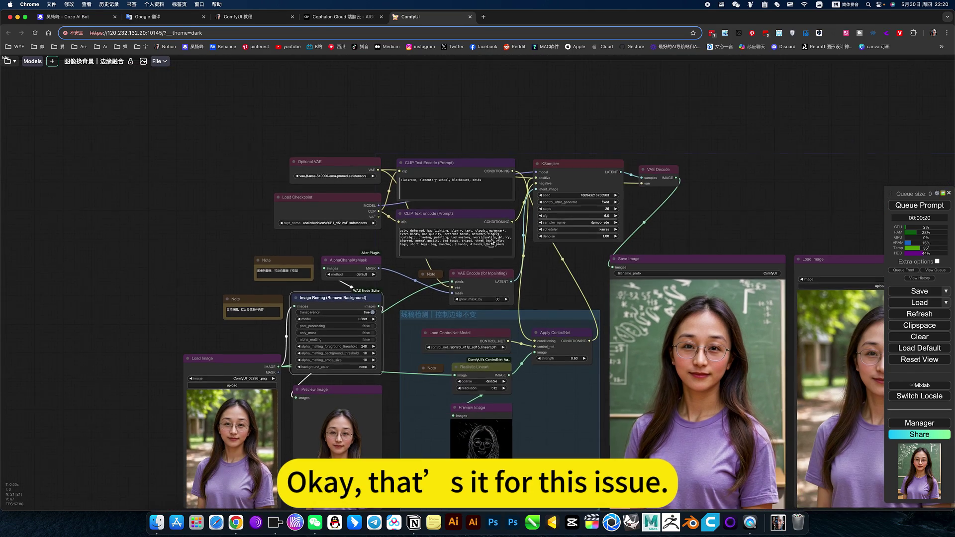
scroll(459, 232, right, 1)
scroll(459, 232, right, 1)
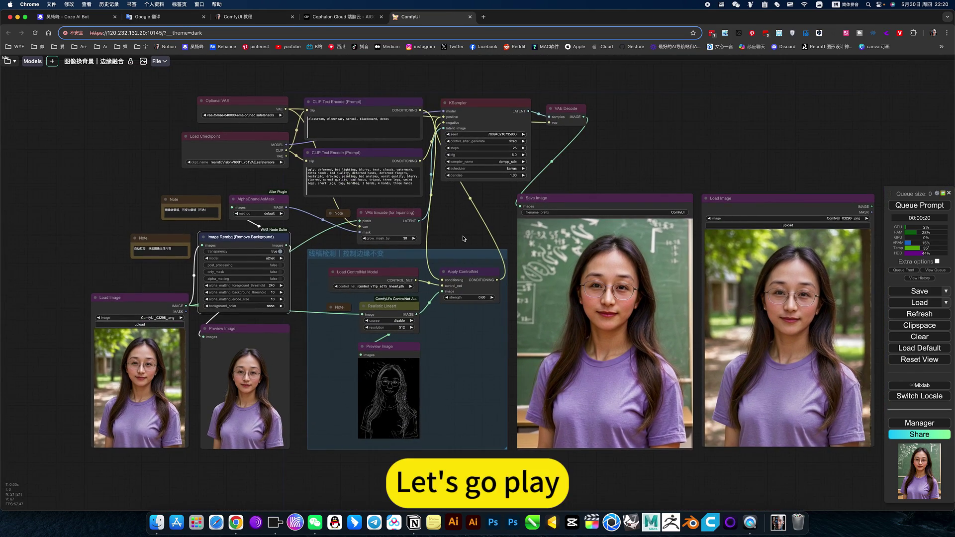